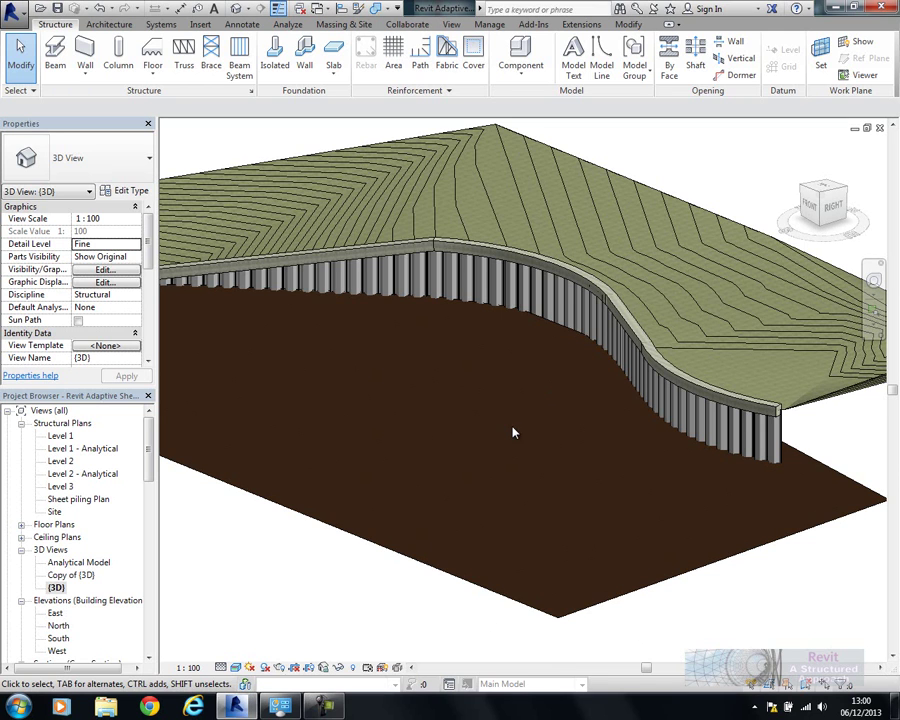
- Examine the curved sheet pile wall, its capping beam and the surrounding terrain from several angles in 3D
middle_click_drag(513, 428, 538, 432)
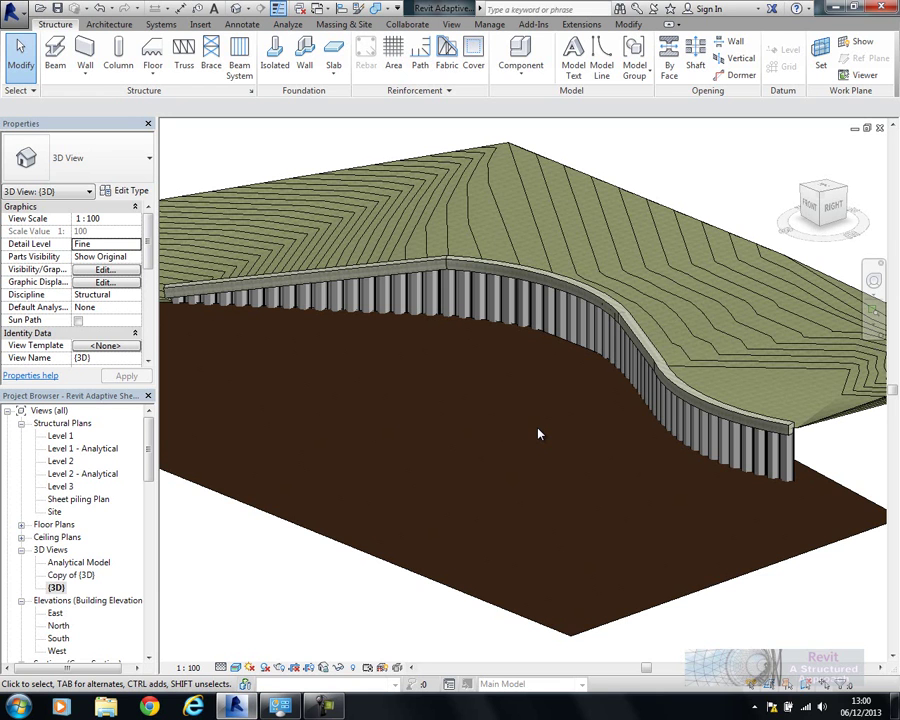
middle_click_drag(575, 430, 765, 464, "shift")
scroll(335, 258, "up", 3)
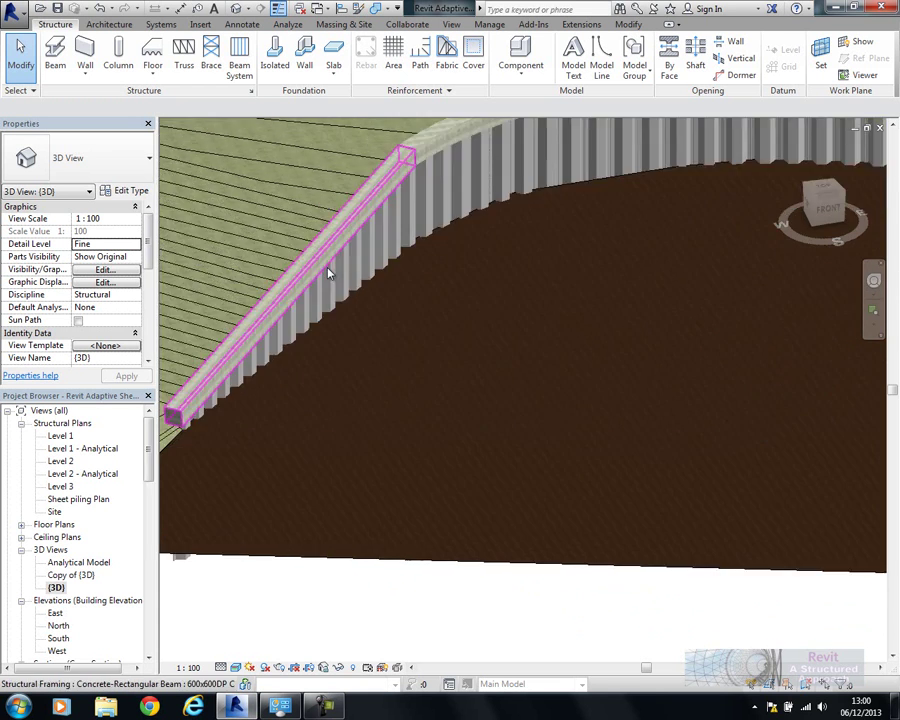
middle_click_drag(518, 382, 534, 426)
middle_click_drag(556, 386, 535, 398)
scroll(620, 390, "down", 6)
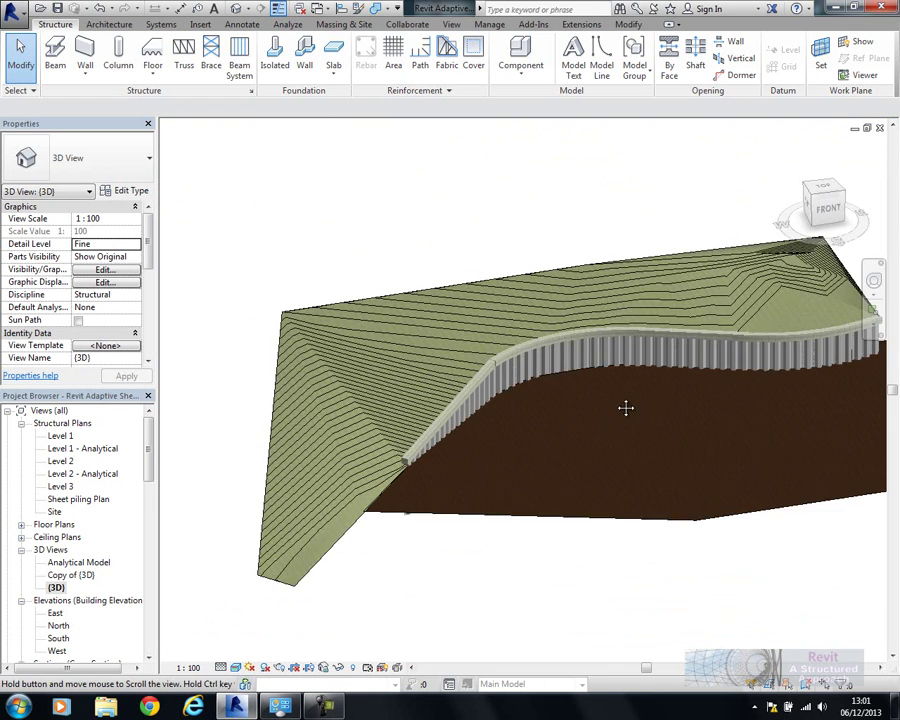
middle_click_drag(626, 407, 499, 440)
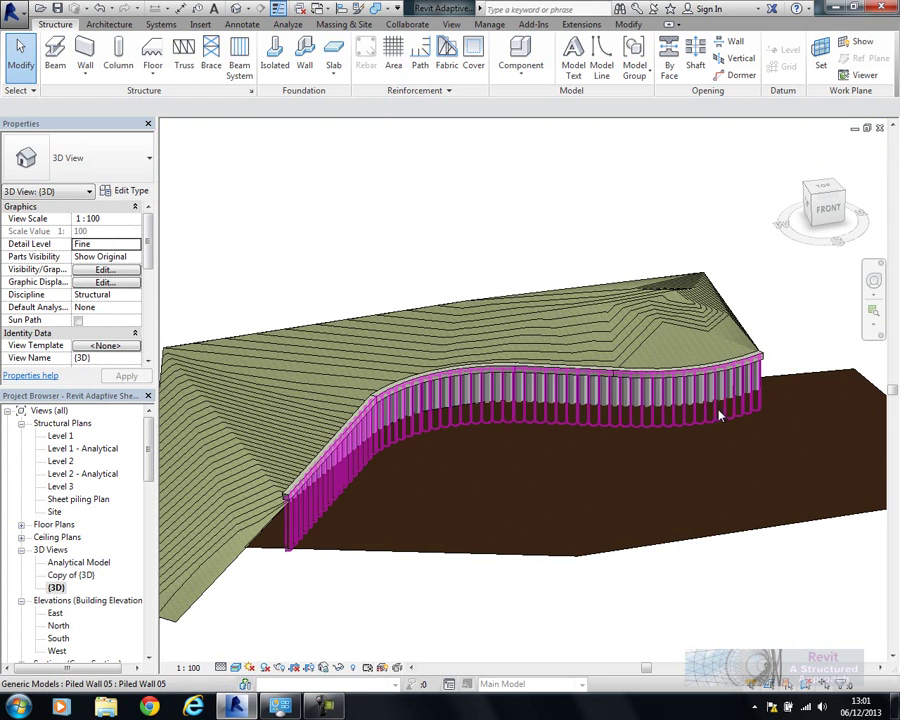
middle_click_drag(719, 458, 562, 406, "shift")
- Open sheet S.1 - Unnamed and examine the piled wall elevation with its level markers up close
mouse_move(152, 461)
left_mouse_down()
mouse_move(152, 552)
mouse_move(153, 508)
left_mouse_up()
double_click(60, 549)
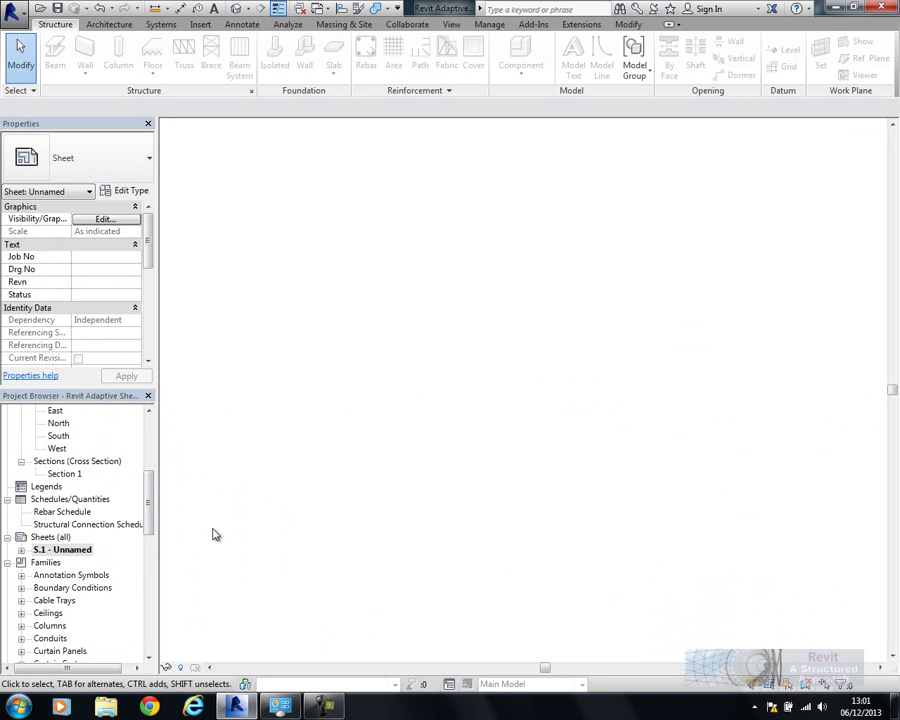
scroll(366, 362, "up", 2)
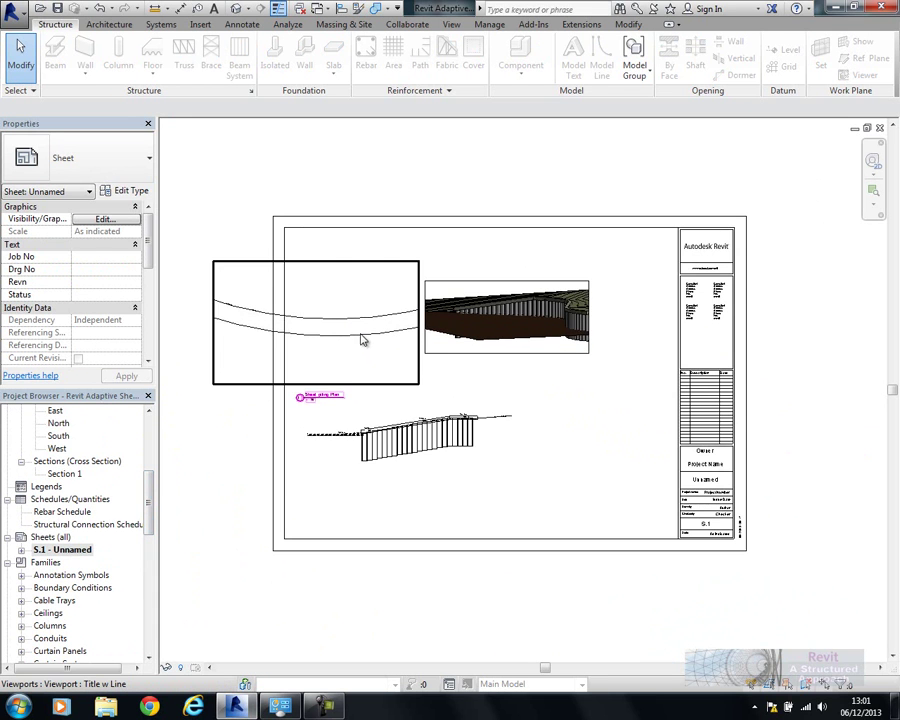
left_click(424, 422)
scroll(420, 448, "up", 5)
middle_click_drag(492, 471, 588, 463)
middle_click_drag(200, 349, 475, 323)
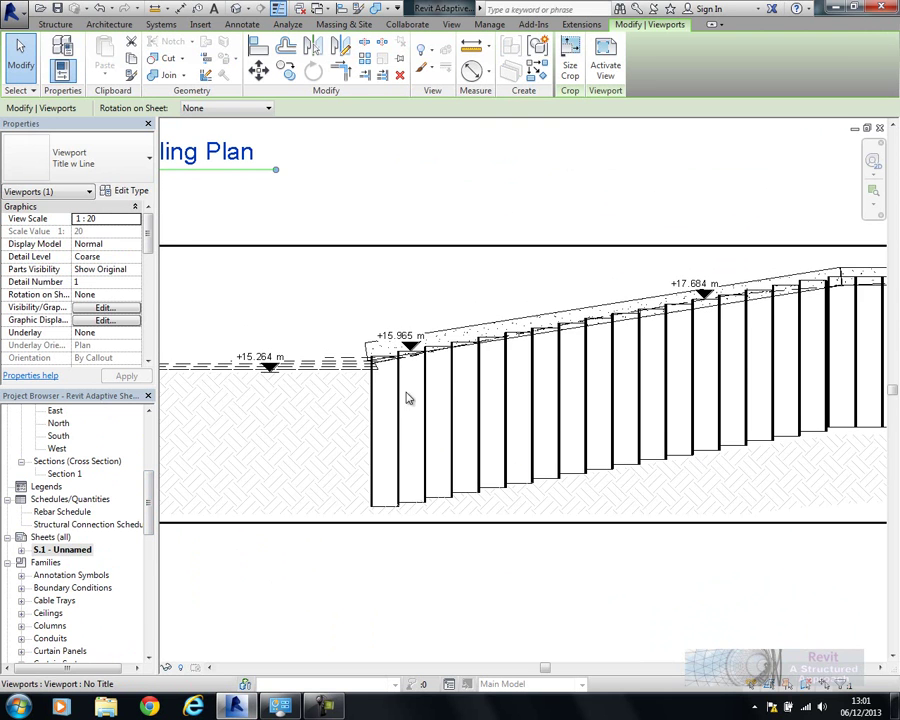
scroll(703, 428, "down", 5)
- Open the Level 1 structural plan and hide the curved 600x600DP capping beam in that view
left_click_drag(150, 494, 147, 436)
double_click(62, 463)
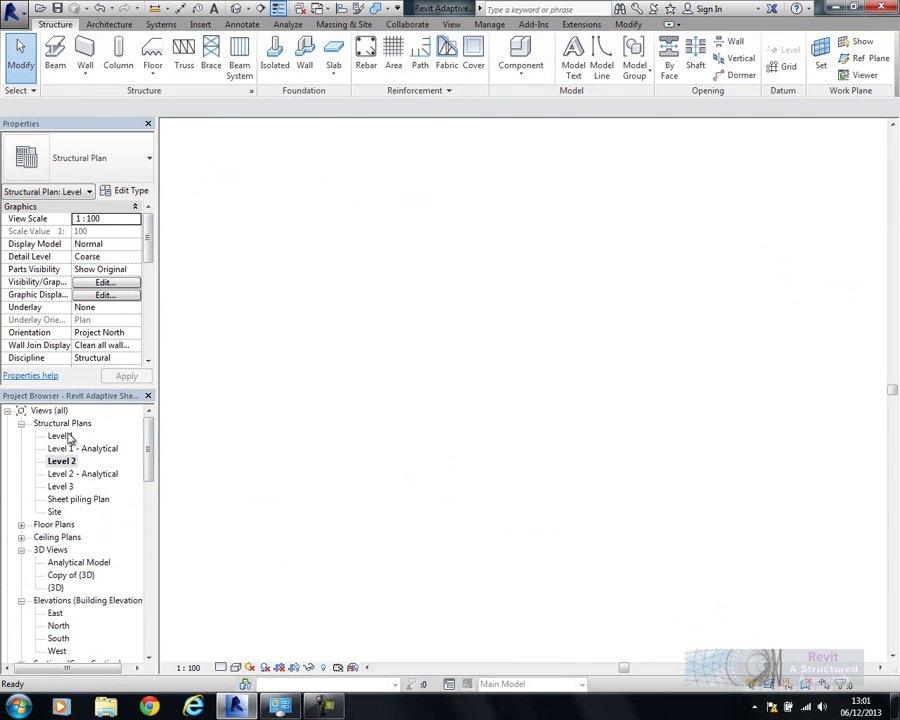
double_click(63, 436)
middle_click_drag(357, 364, 374, 396)
left_click(470, 292)
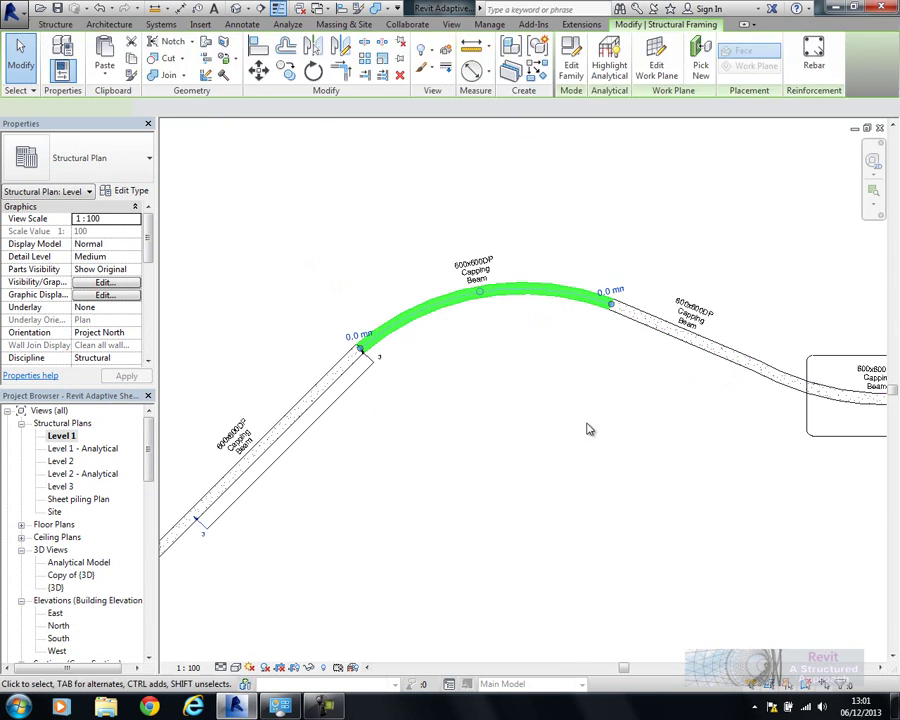
right_click(588, 420)
mouse_move(695, 183)
left_click(840, 183)
- Examine the interlocking joints between the sheet piles along the wall in the Level 1 plan
scroll(615, 321, "up", 4)
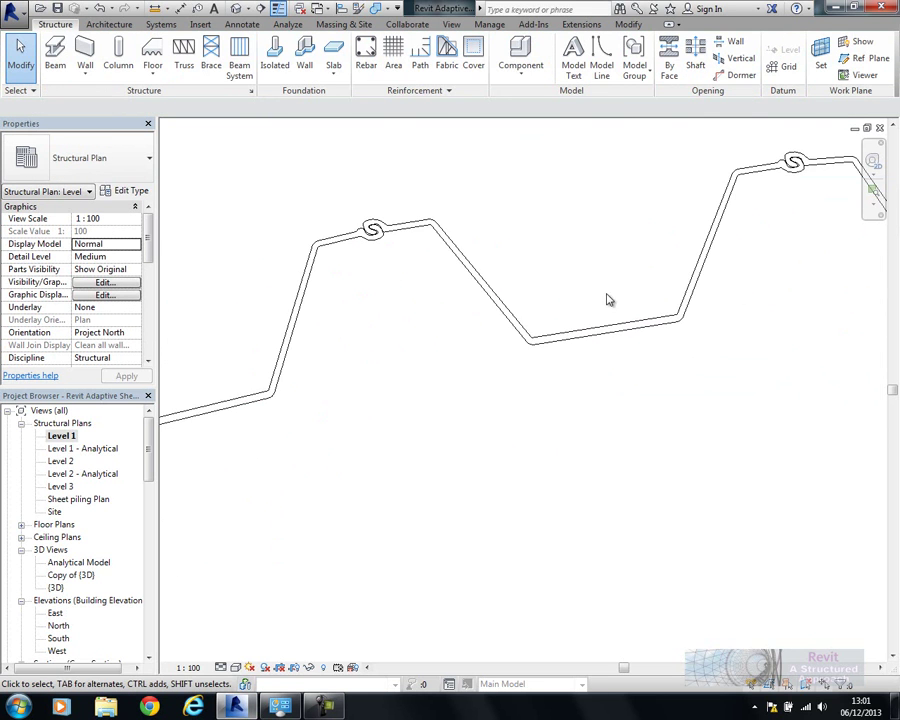
middle_click_drag(761, 248, 164, 311)
scroll(680, 313, "down", 2)
scroll(682, 318, "down", 1)
middle_click_drag(346, 414, 795, 381)
scroll(699, 394, "down", 3)
middle_click_drag(684, 443, 589, 450)
scroll(358, 468, "up", 3)
scroll(480, 466, "down", 2)
scroll(530, 468, "down", 3)
middle_click_drag(581, 557, 576, 423)
- Open the {3D} view and examine the Piled Wall 05 component along its length up to its far end
double_click(55, 587)
middle_click_drag(400, 466, 600, 560, "shift")
scroll(281, 476, "up", 3)
middle_click_drag(281, 476, 460, 430, "shift")
middle_click_drag(460, 430, 474, 343)
middle_click_drag(506, 396, 398, 455)
middle_click_drag(563, 521, 441, 514, "shift")
left_click(848, 470)
middle_click_drag(870, 490, 704, 381, "shift")
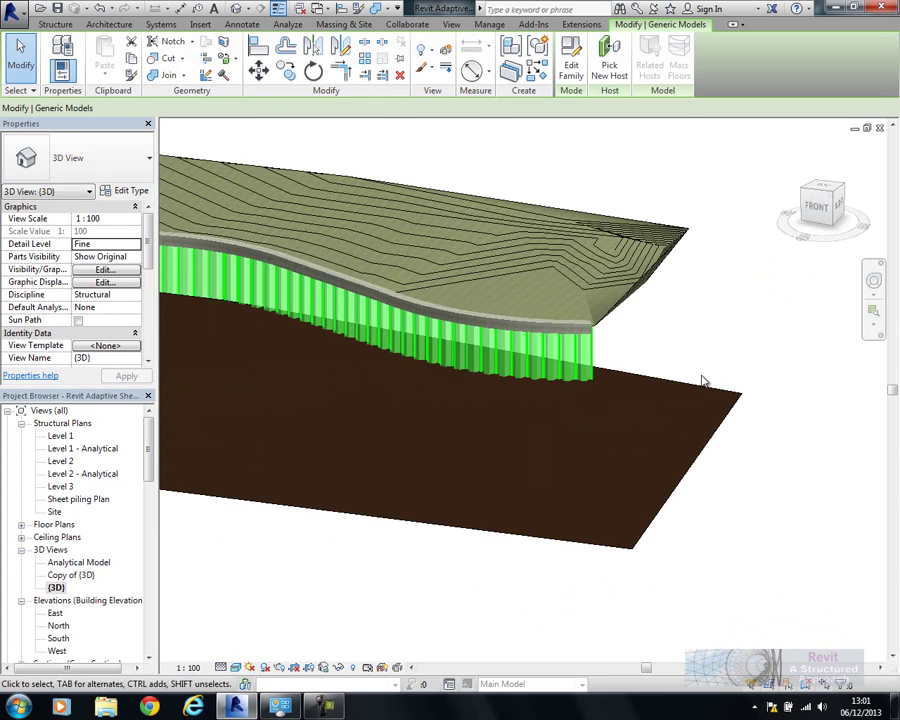
left_click(794, 412)
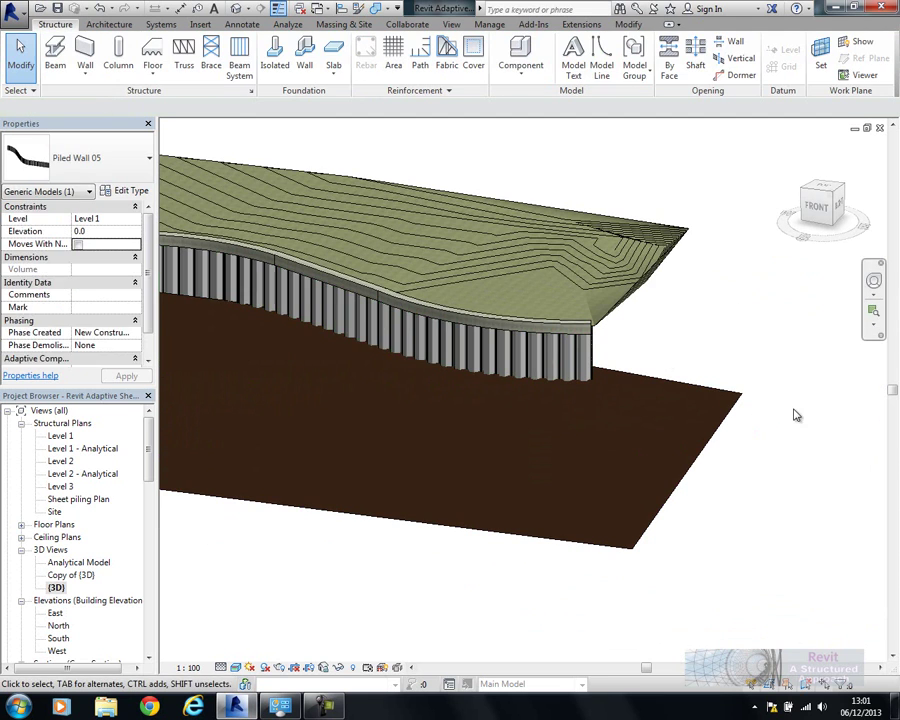
- Select a single nested sheet pile at the wall's end and open its family for editing
key("Tab")
left_click(585, 362)
left_click(571, 62)
- Select the nested ZU-900 pile inside the Sheet Pile family and open its family for editing
scroll(592, 283, "up", 4)
middle_click_drag(578, 357, 591, 364)
left_click(555, 342)
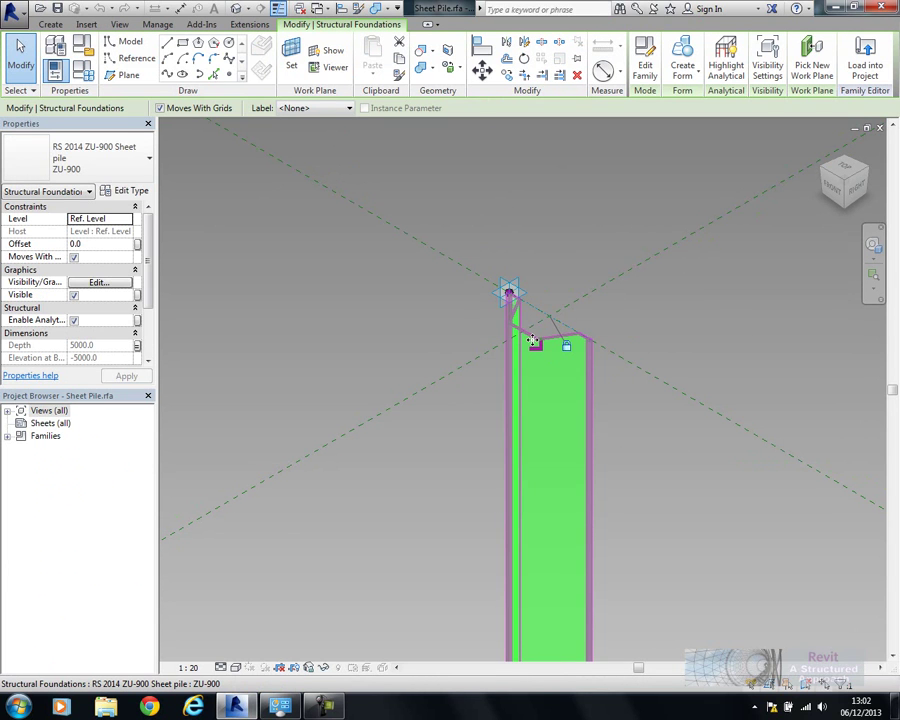
middle_click_drag(626, 315, 628, 271)
left_click(645, 65)
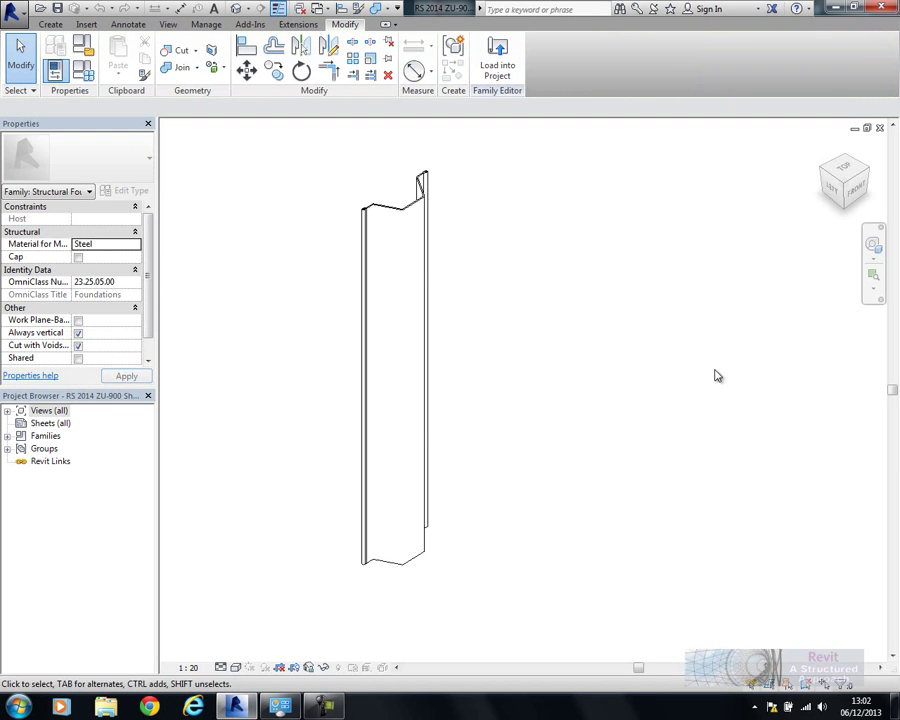
- Review the ZU-900 pile's family category and its Always vertical parameter
left_click(405, 200)
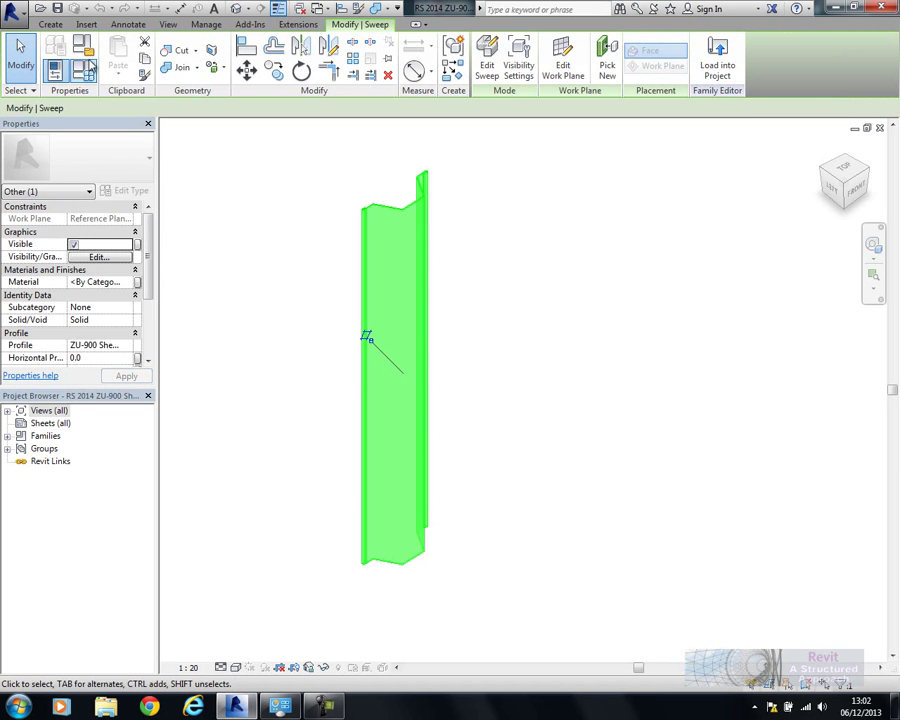
left_click(60, 45)
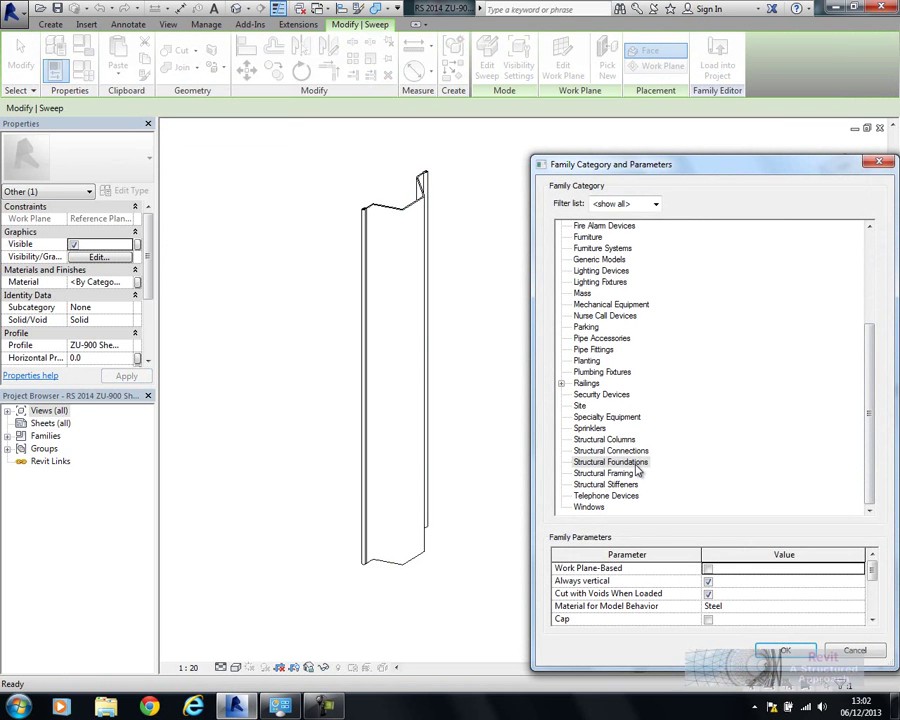
left_click(709, 583)
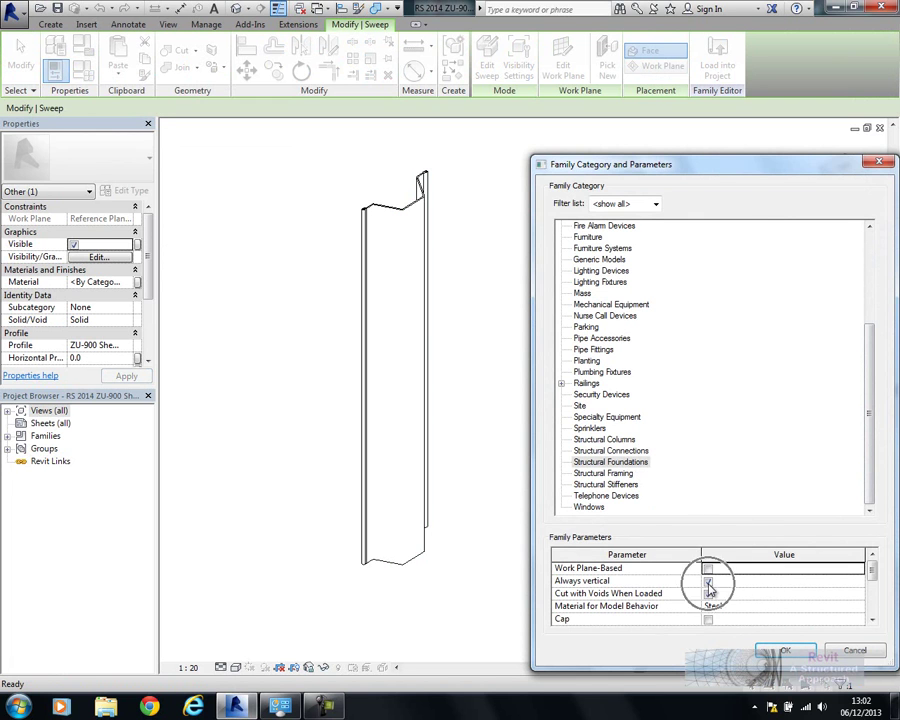
key("Return")
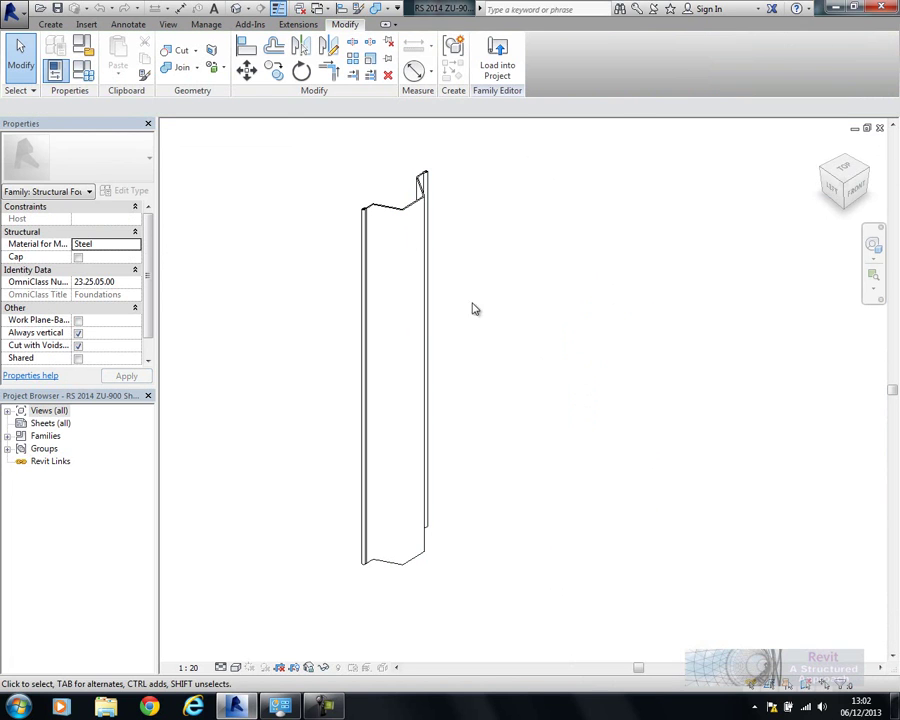
- Open the pile's sweep for editing, examine its ZU-900 profile from above, and leave the sweep unchanged
left_click(398, 222)
middle_click_drag(661, 261, 520, 253, "shift")
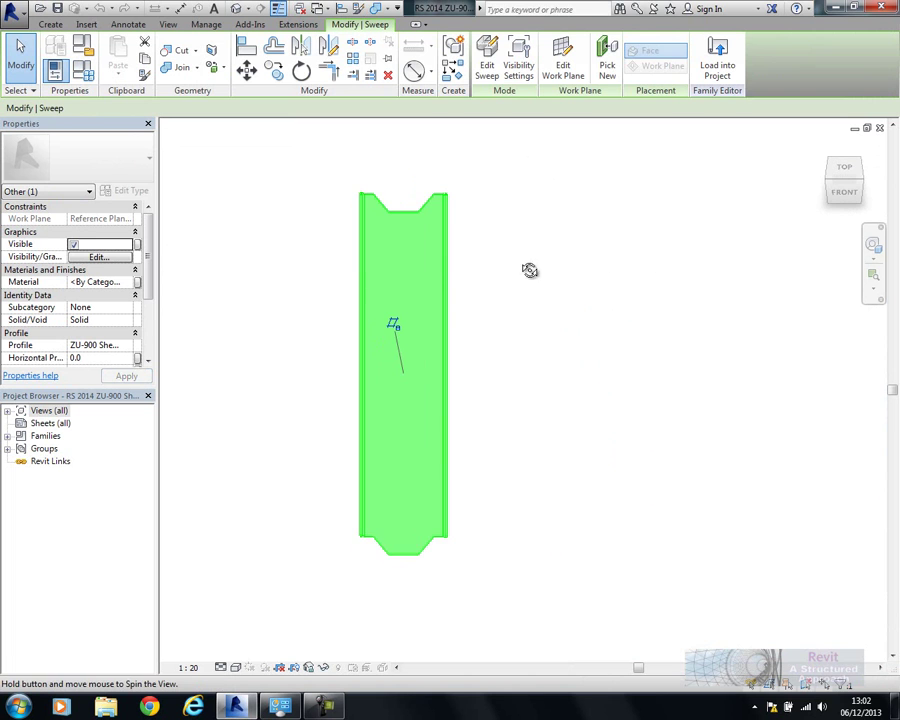
left_click(487, 60)
scroll(414, 382, "up", 4)
mouse_move(414, 382)
middle_mouse_down("shift")
mouse_move(514, 474)
mouse_move(697, 484)
middle_mouse_up("shift")
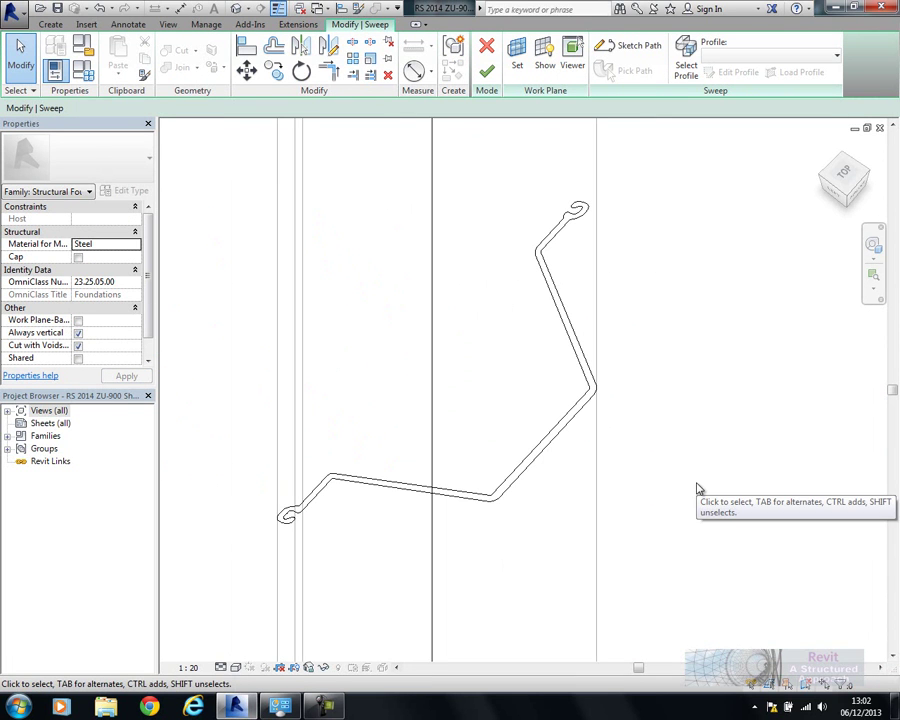
scroll(409, 432, "down", 4)
left_click(486, 72)
left_click(593, 285)
- Close the RS 2014 ZU-900 Sheet pile family without saving it, returning to the Sheet Pile family
left_click(880, 128)
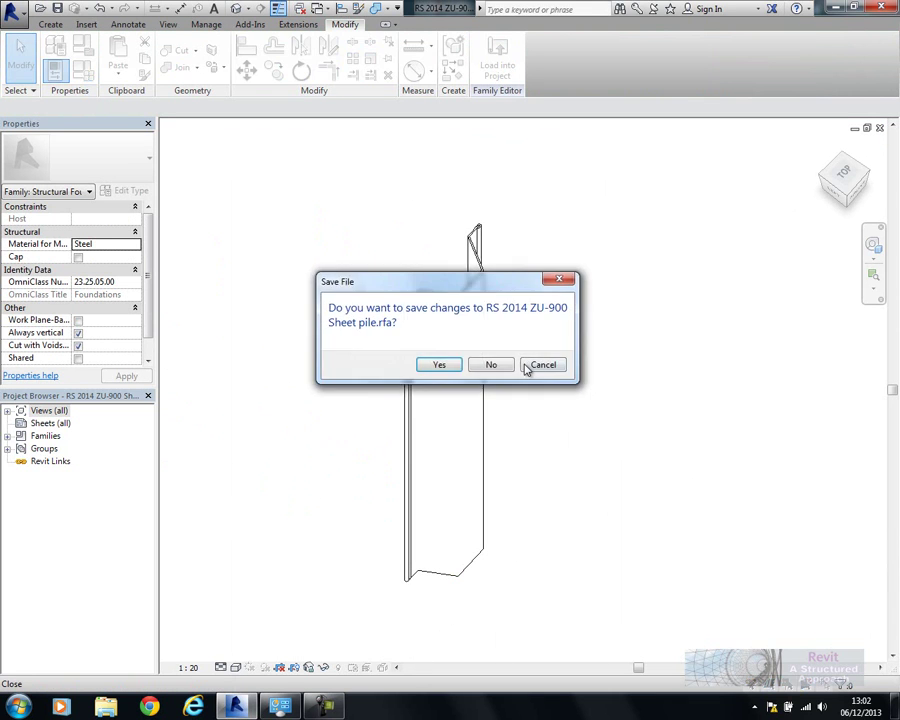
left_click(512, 366)
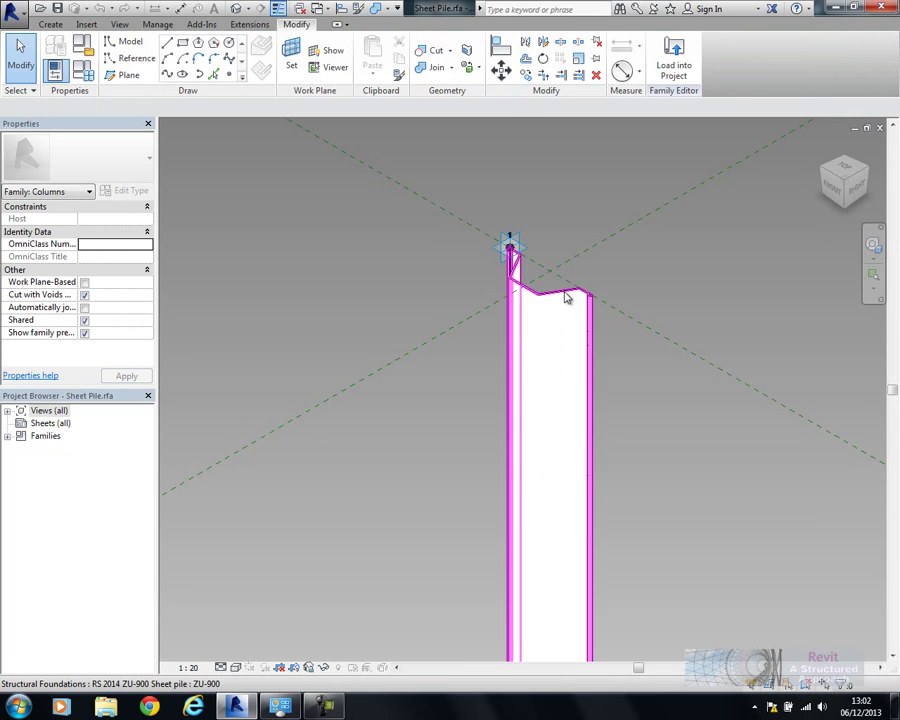
left_click(521, 332)
left_click(697, 261)
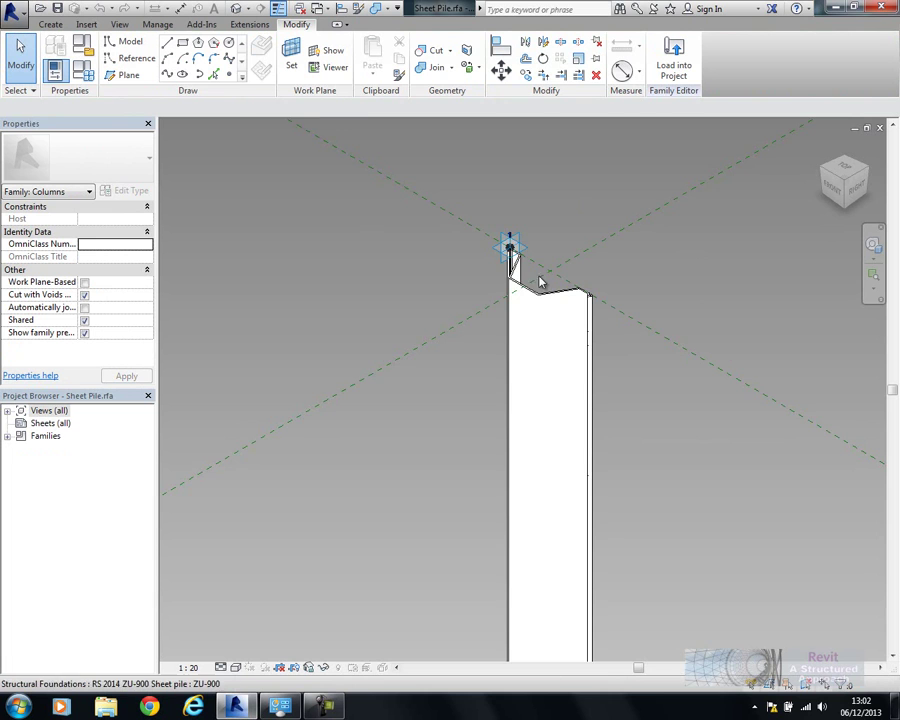
- Place a reference point at the intersection of the two reference planes above the pile
scroll(370, 270, "up", 2)
scroll(370, 268, "up", 1)
middle_click_drag(370, 268, 259, 386)
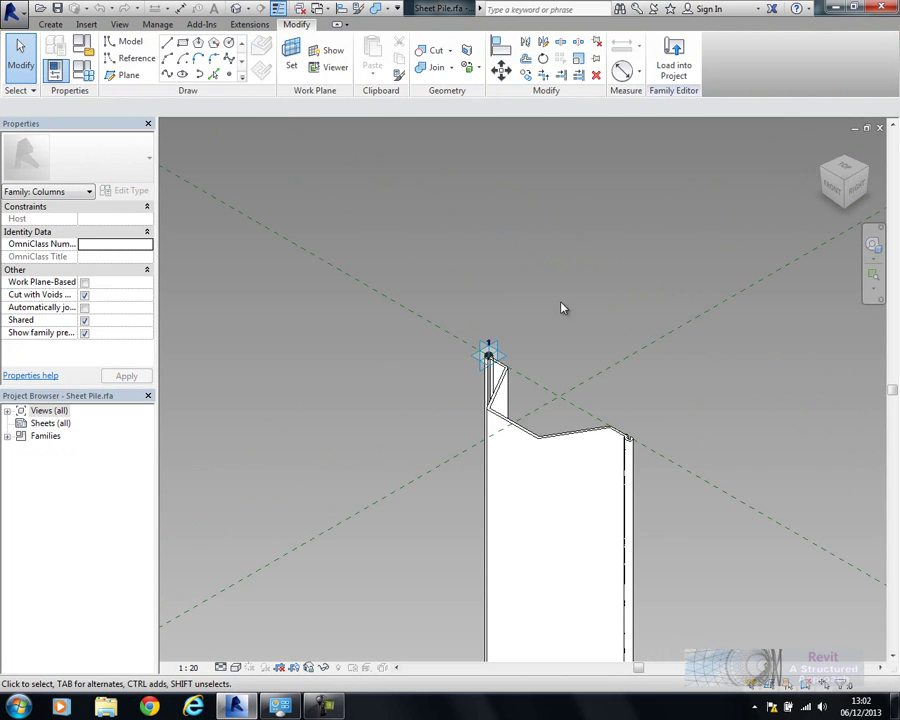
left_click(488, 357)
left_click(229, 75)
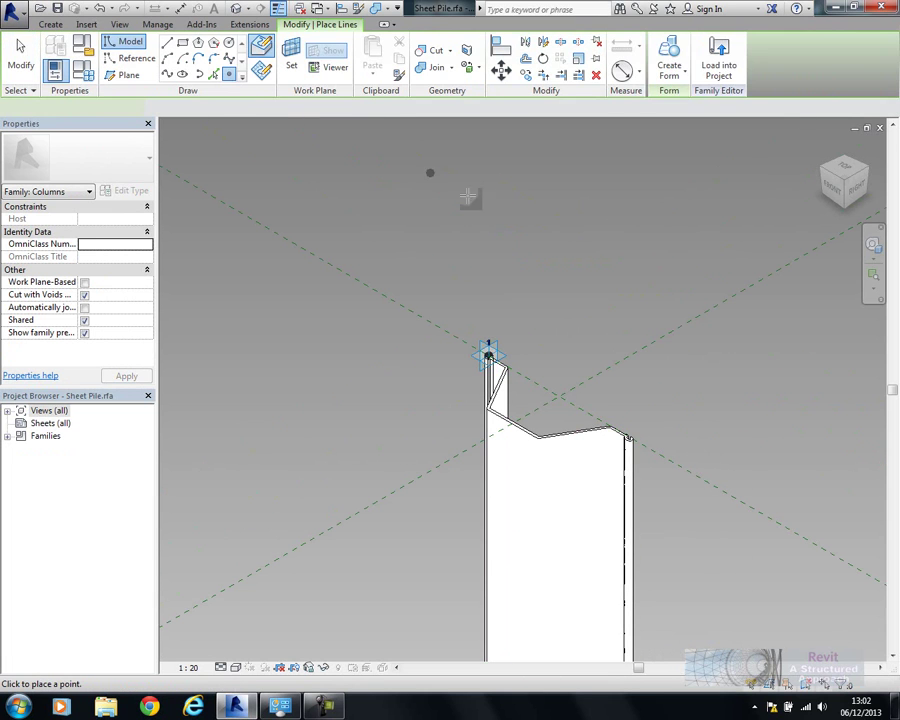
middle_click_drag(574, 338, 552, 374)
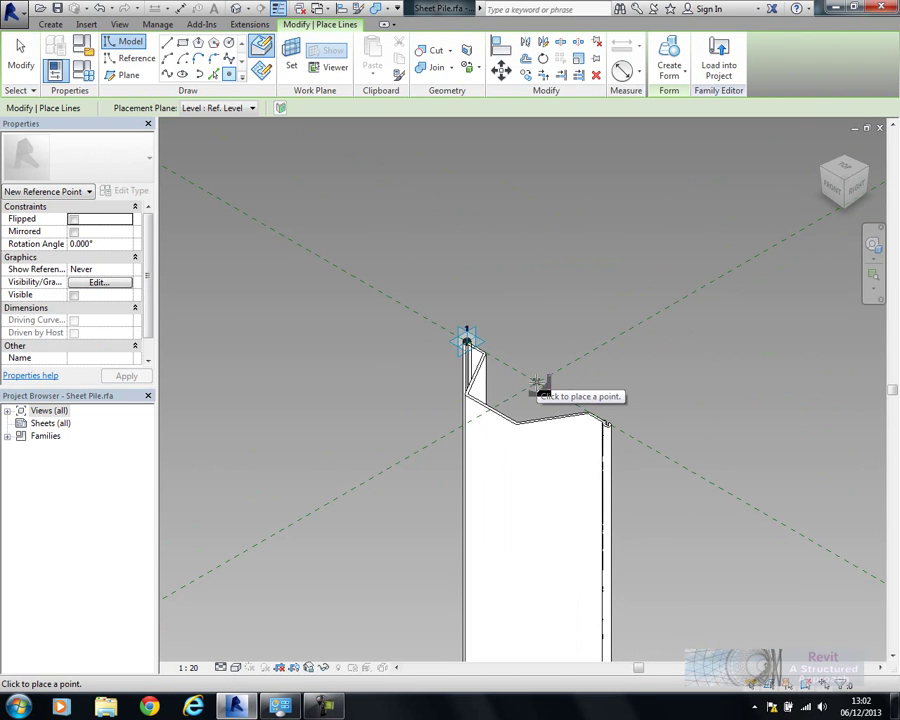
left_click(536, 383)
key("Escape")
- Make the reference point at the reference plane intersection adaptive
left_click(536, 384)
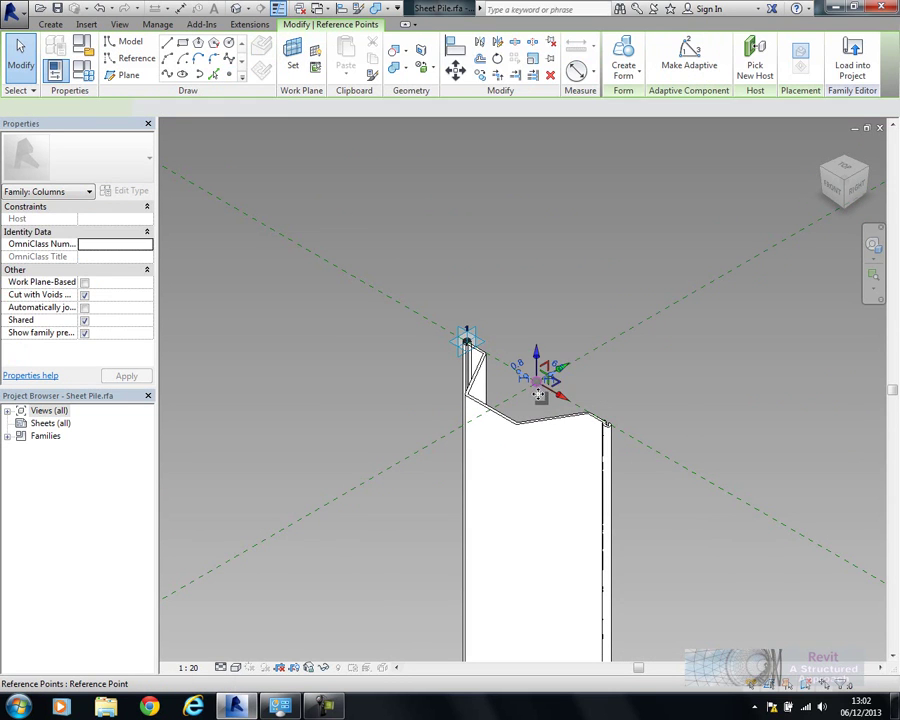
left_click(690, 65)
left_click(568, 281)
- Review the adaptive component settings of placement point 2 and delete the point
middle_click_drag(574, 350, 627, 332, "shift")
left_click(538, 312)
left_click_drag(150, 268, 151, 304)
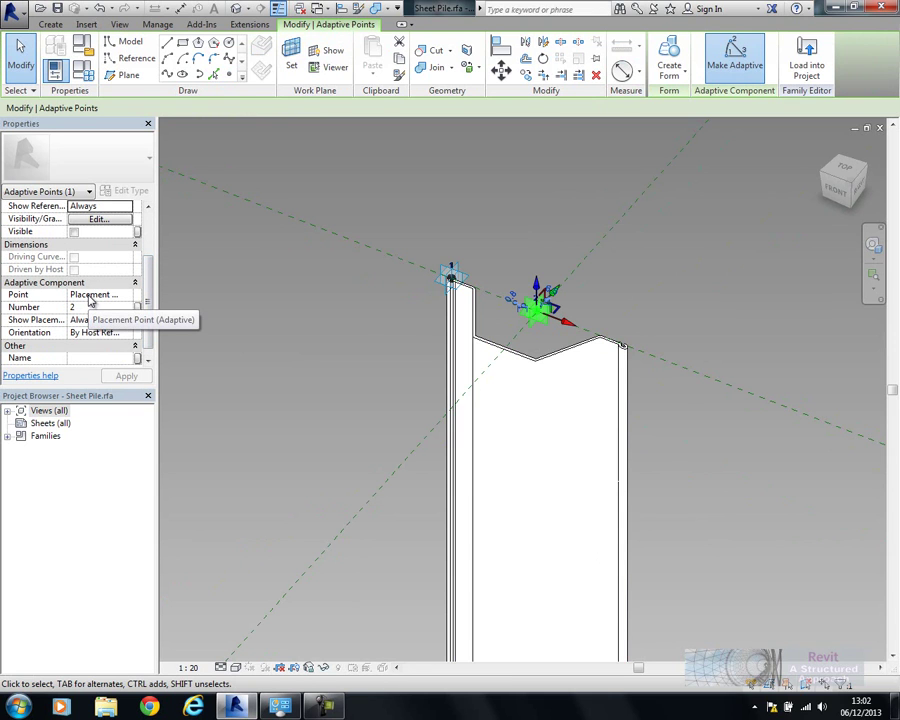
left_click(576, 315)
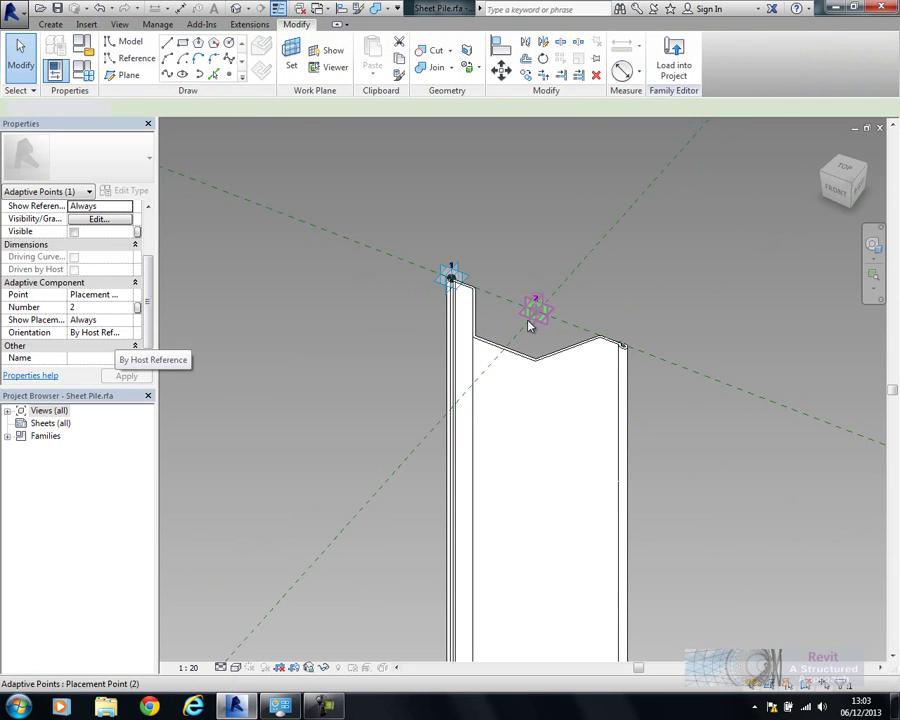
left_click(538, 313)
key("Escape")
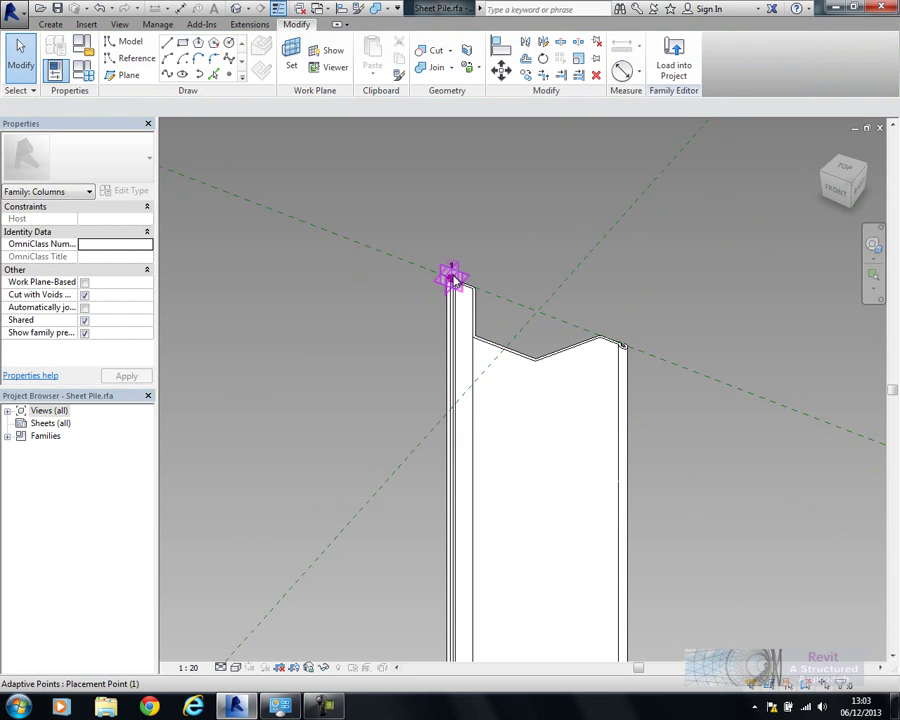
- Check the adaptive component settings of placement point 1 on the pile, including its Orientation
left_click(452, 277)
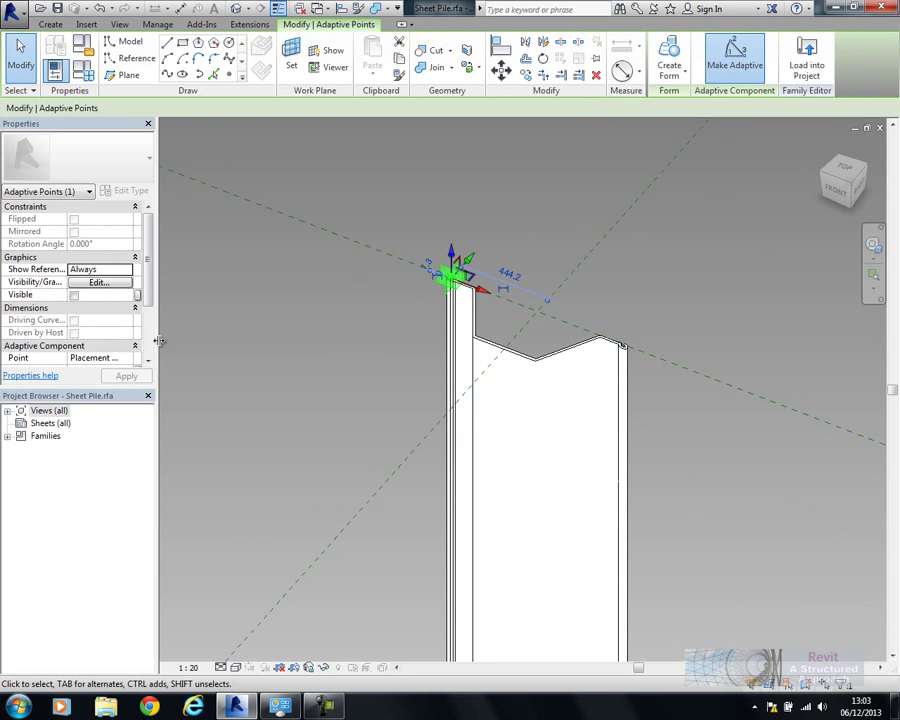
left_click_drag(158, 341, 262, 335)
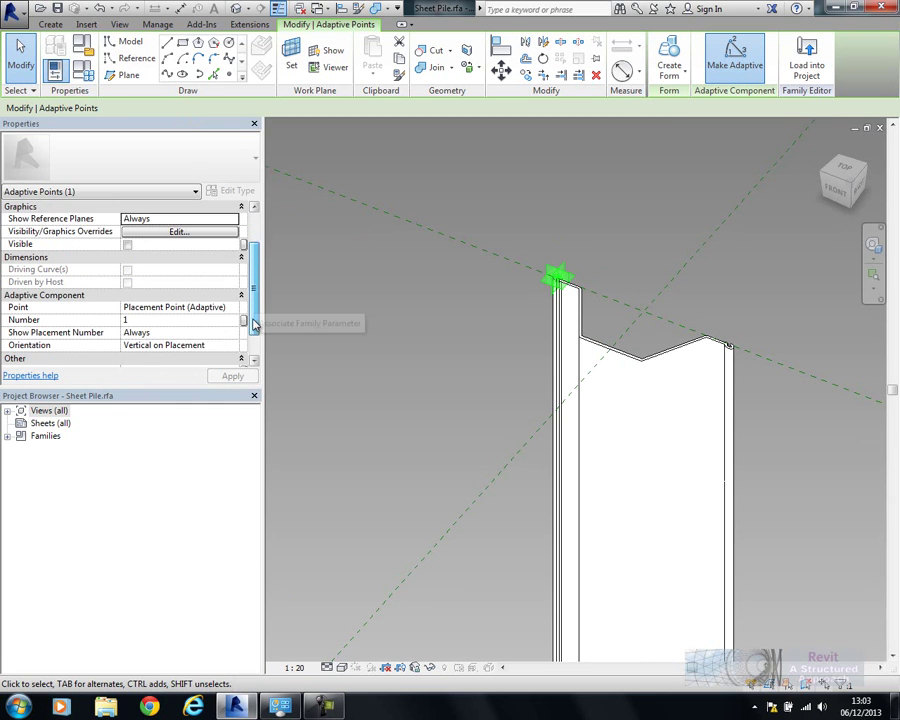
scroll(254, 330, "down", 1)
left_click(197, 322)
left_click(498, 354)
scroll(498, 354, "down", 3)
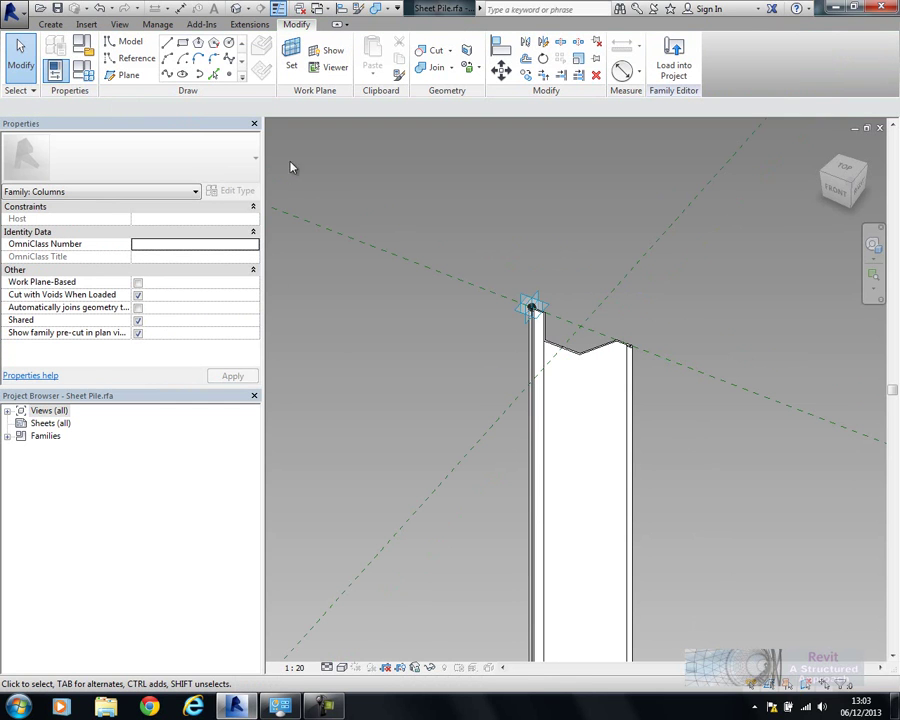
left_click_drag(263, 190, 170, 190)
scroll(612, 271, "down", 3)
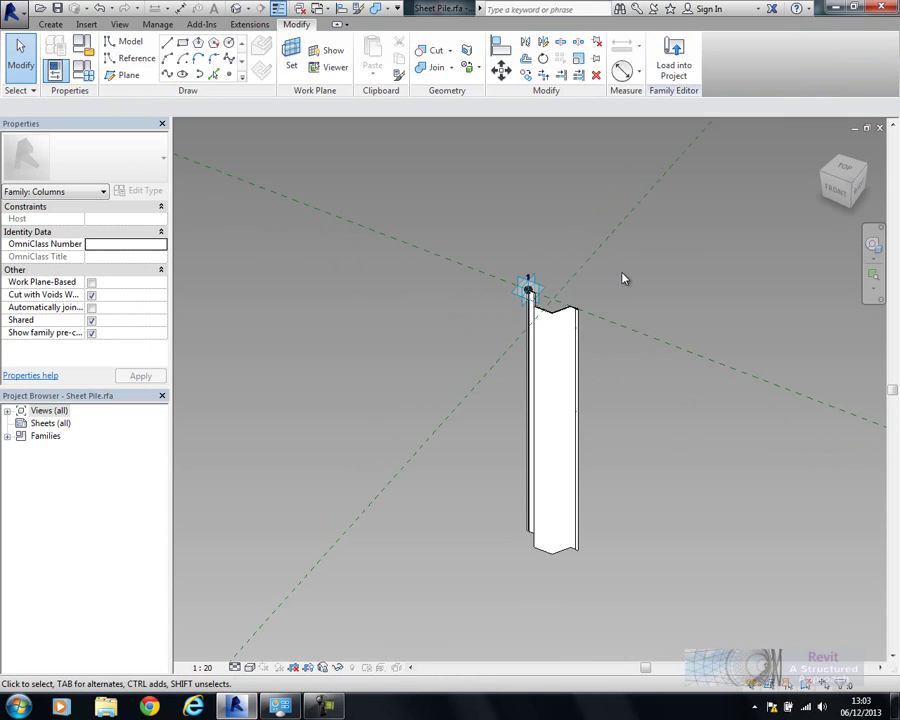
- Create a new family from the Metric Generic Model Adaptive template and open its Ref. Level floor plan
left_click(14, 10)
mouse_move(45, 62)
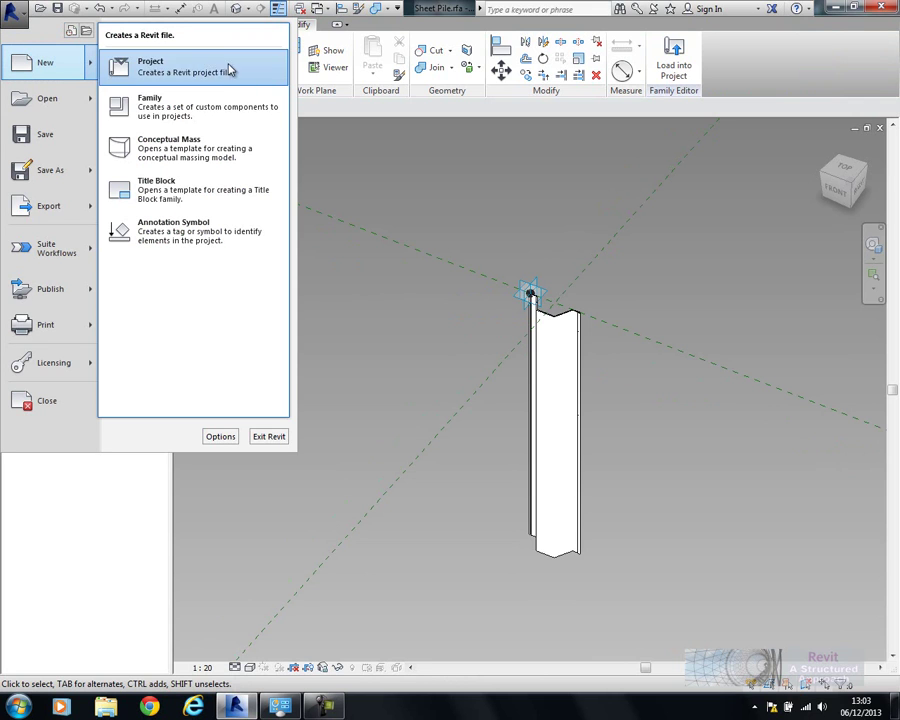
left_click(204, 113)
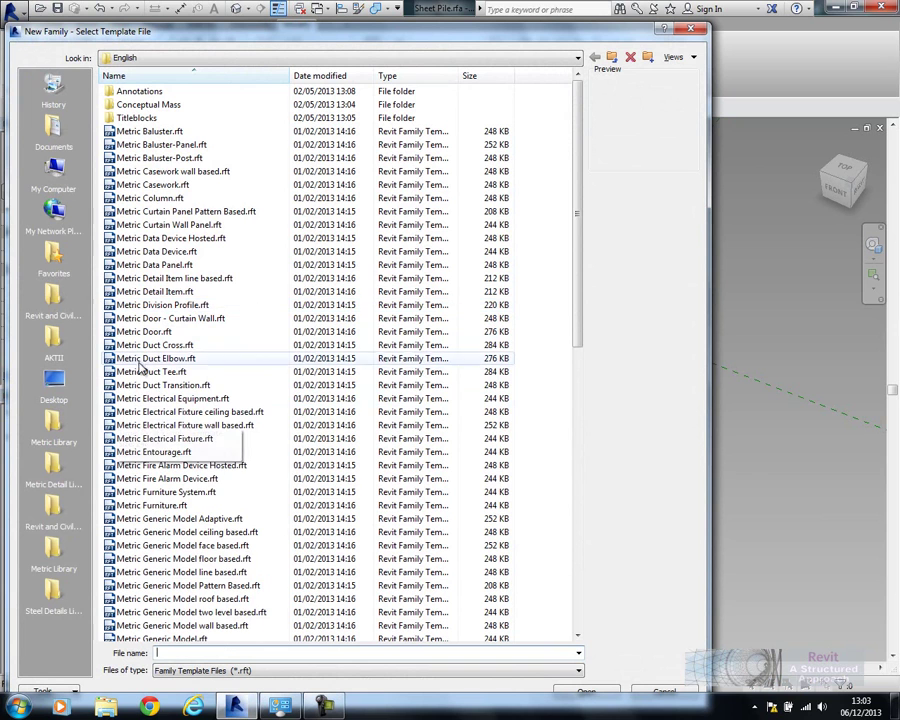
left_click(140, 360)
scroll(140, 368, "down", 2)
left_click(209, 442)
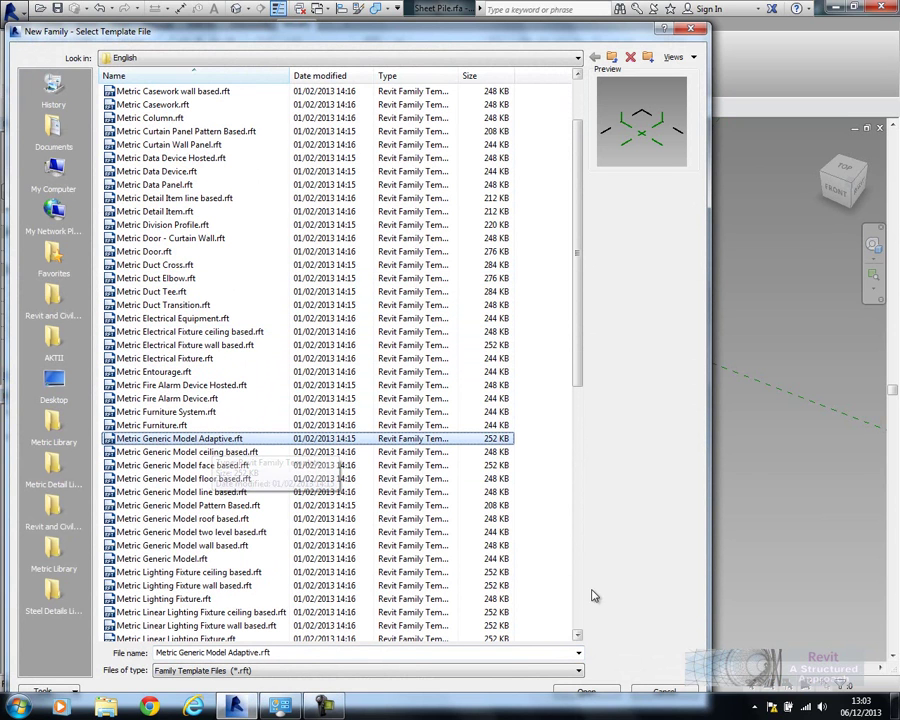
left_click_drag(489, 26, 484, 13)
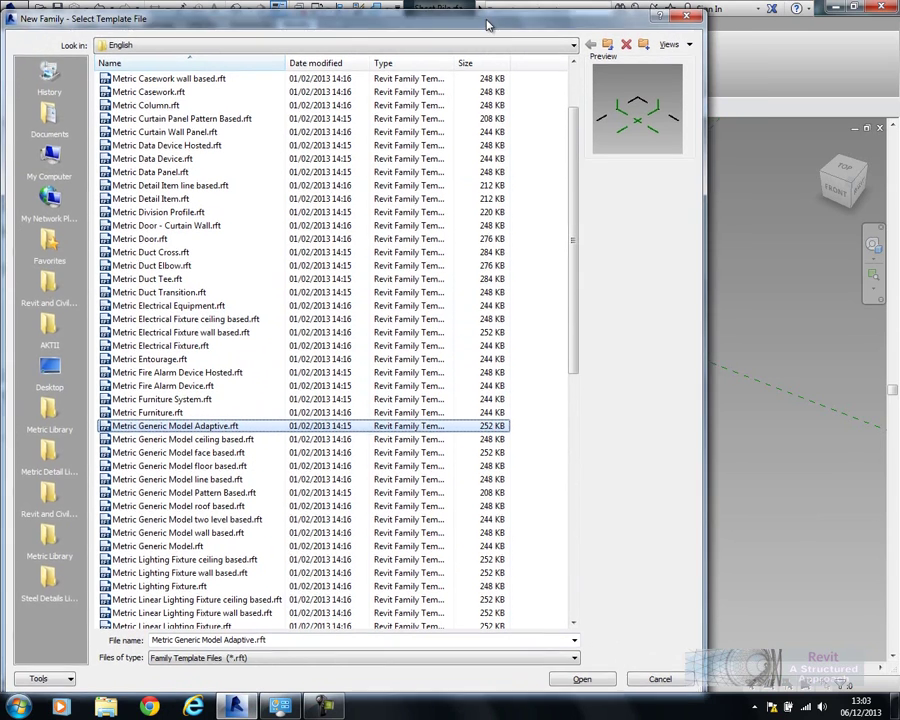
left_click(600, 683)
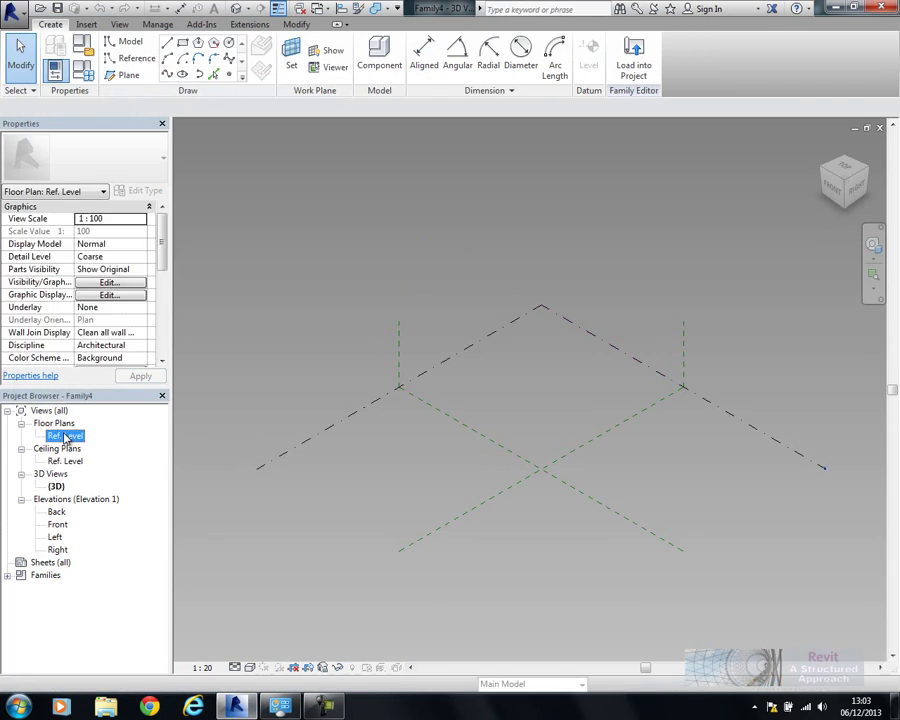
double_click(65, 436)
middle_click(636, 494)
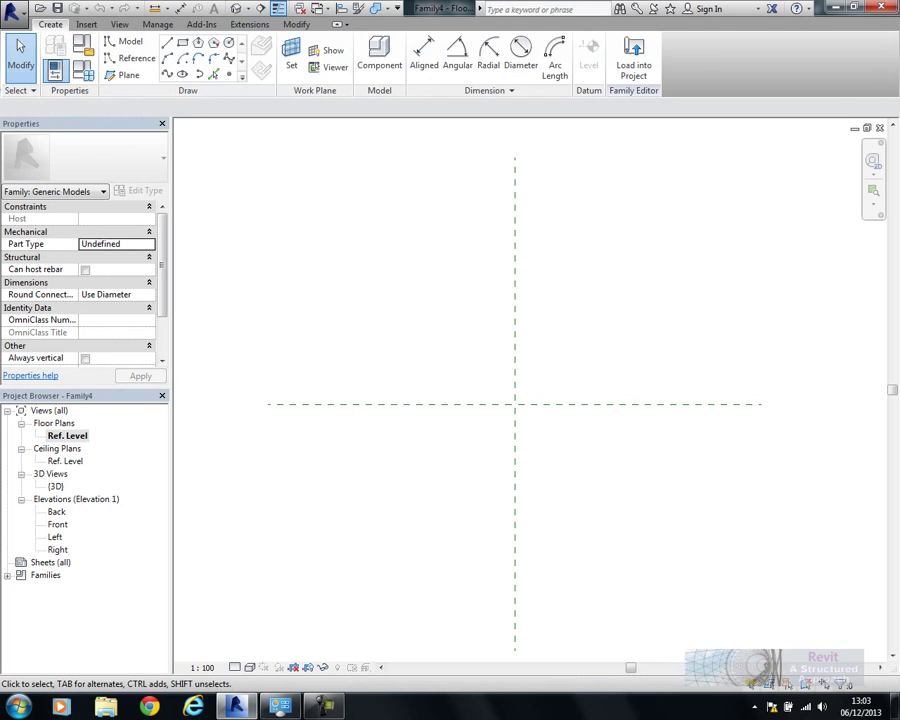
left_click(86, 24)
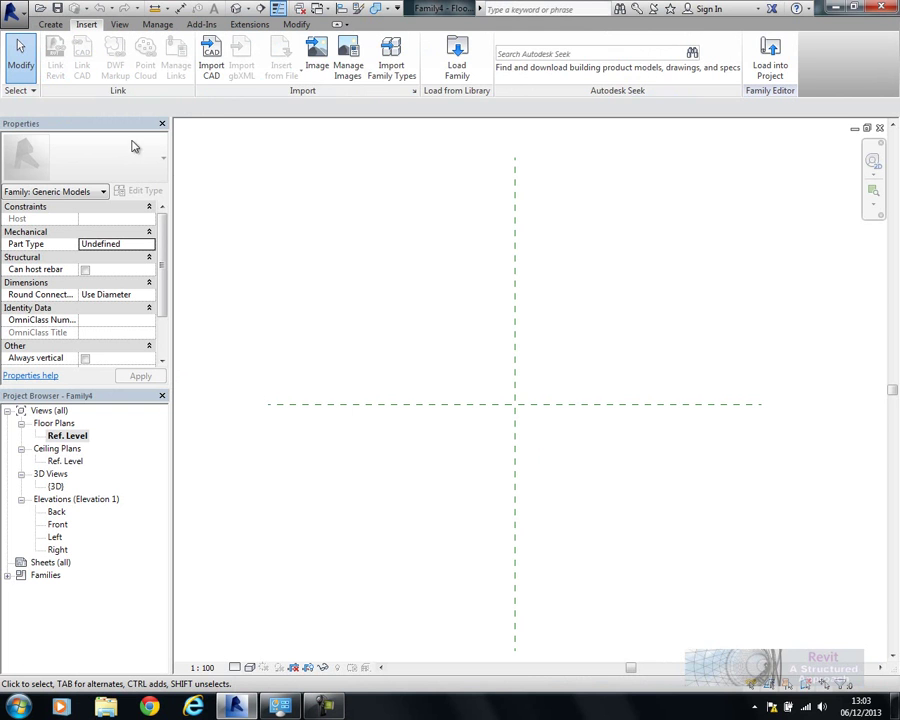
left_click(211, 60)
left_click_drag(580, 255, 583, 338)
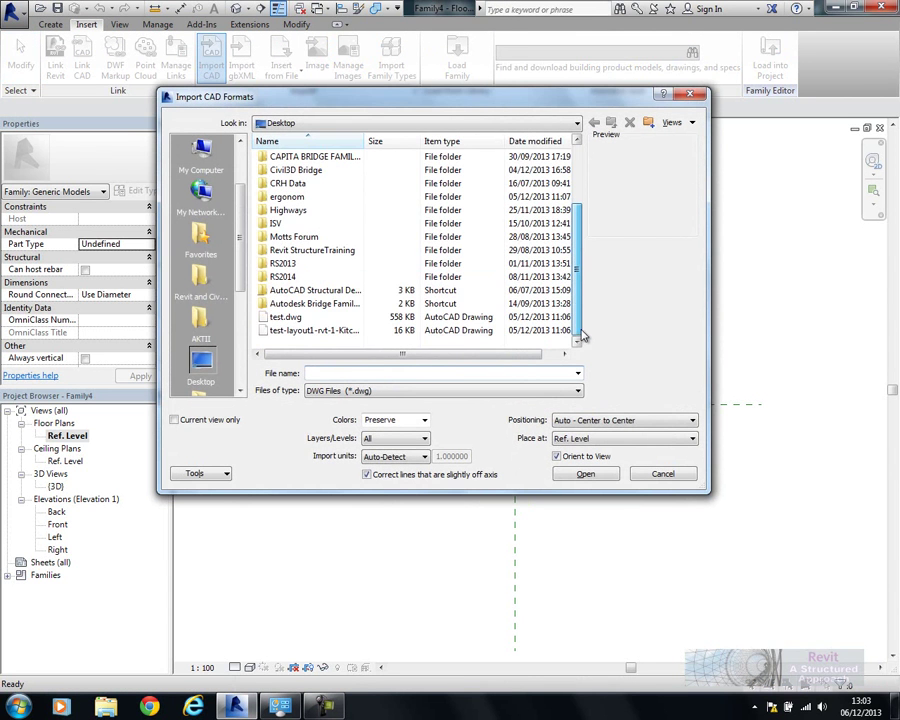
scroll(569, 233, "up", 2)
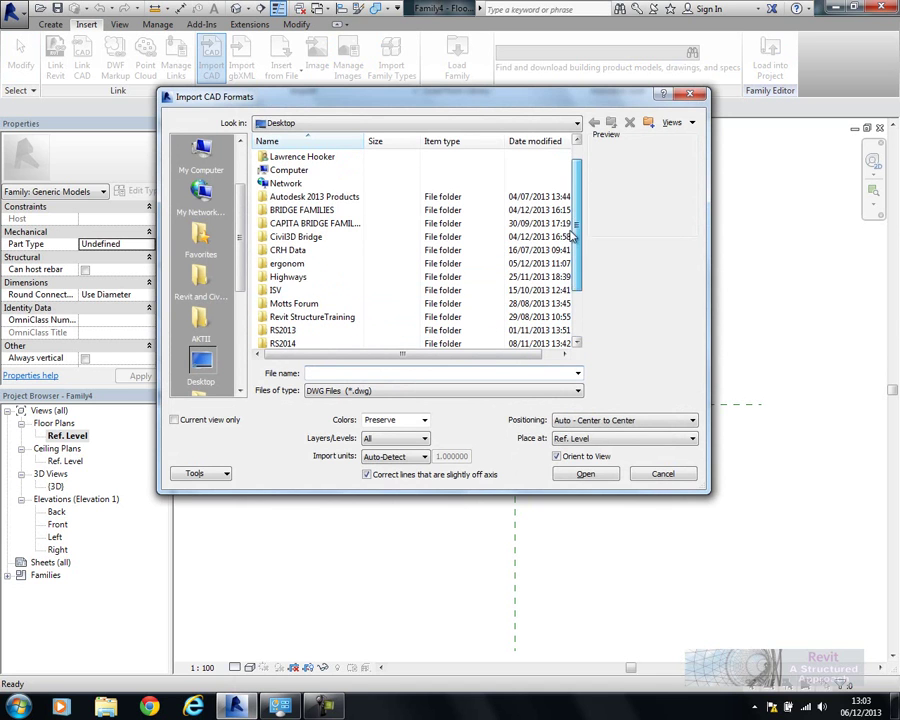
left_click(665, 474)
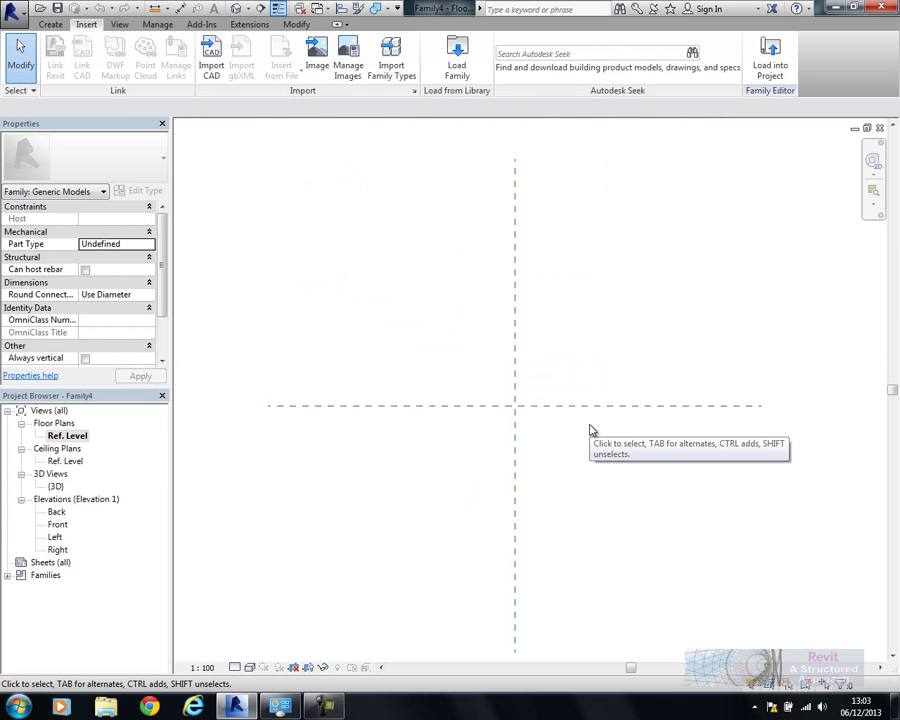
- Draw a wavy five-point spline about 31,100 mm long across the Ref. Level plan
left_click(58, 24)
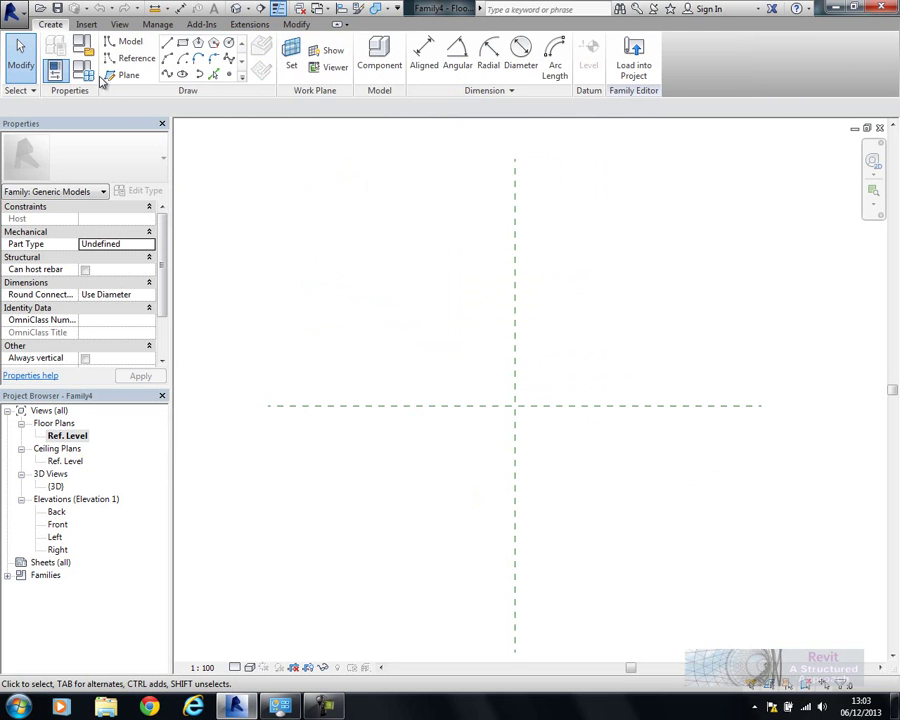
left_click(167, 76)
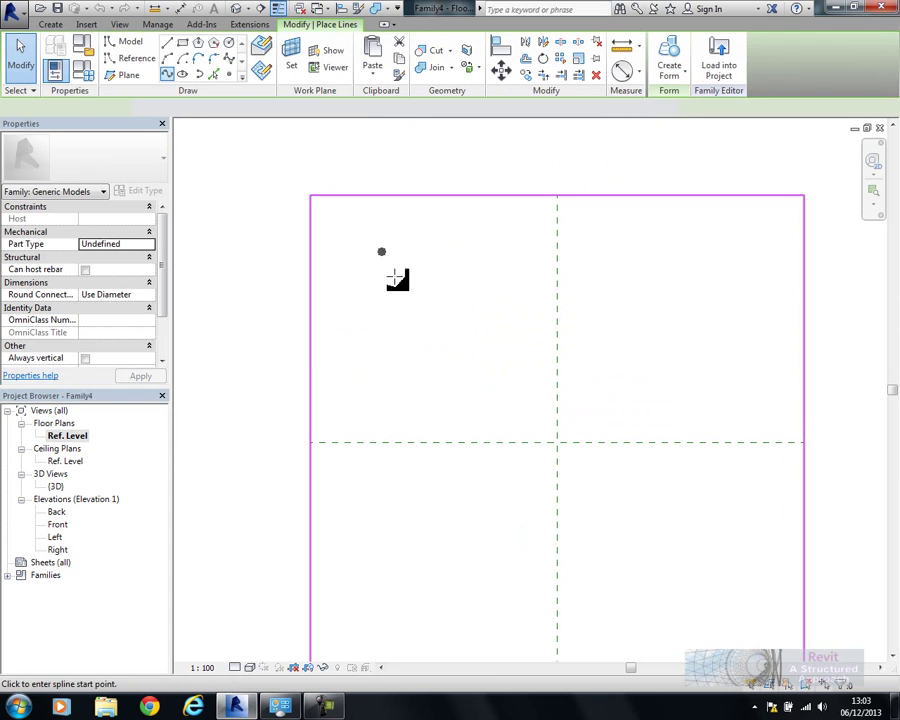
left_click(321, 389)
left_click(417, 314)
left_click(493, 363)
left_click(633, 291)
left_click(694, 354)
right_click(699, 268)
left_click(713, 273)
- Open the 3D view and check the length of the spline
double_click(56, 486)
middle_click_drag(532, 543, 777, 520, "shift")
scroll(458, 507, "up", 3)
left_click(444, 396)
middle_click_drag(471, 525, 490, 496)
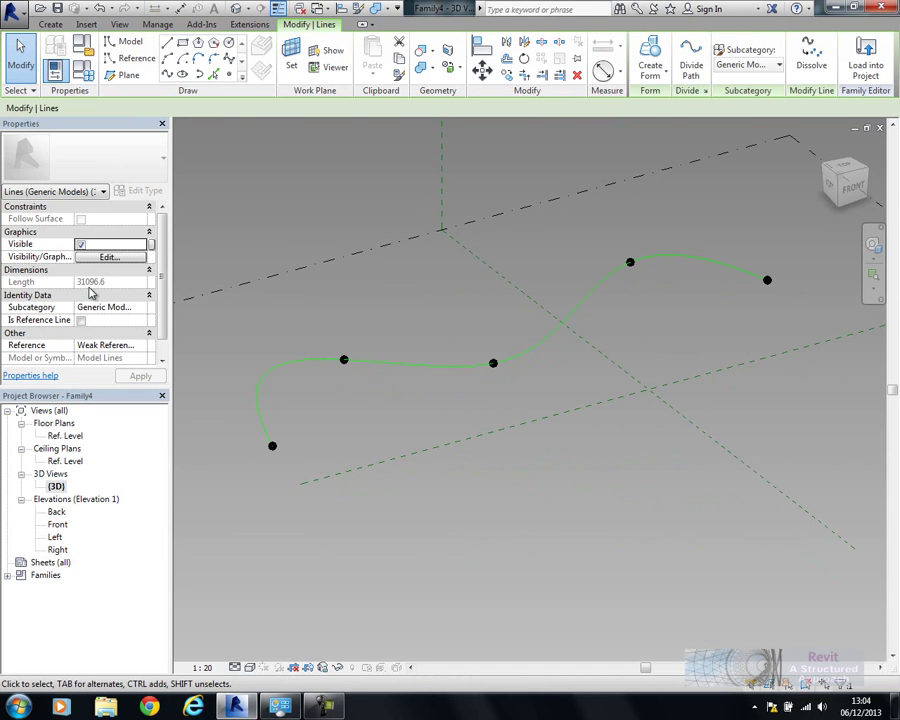
- Reshape the spline to about 26,800 mm long by moving its first, second and fourth points
middle_click_drag(593, 412, 268, 537, "shift")
left_click_drag(316, 547, 383, 558)
left_click(426, 413)
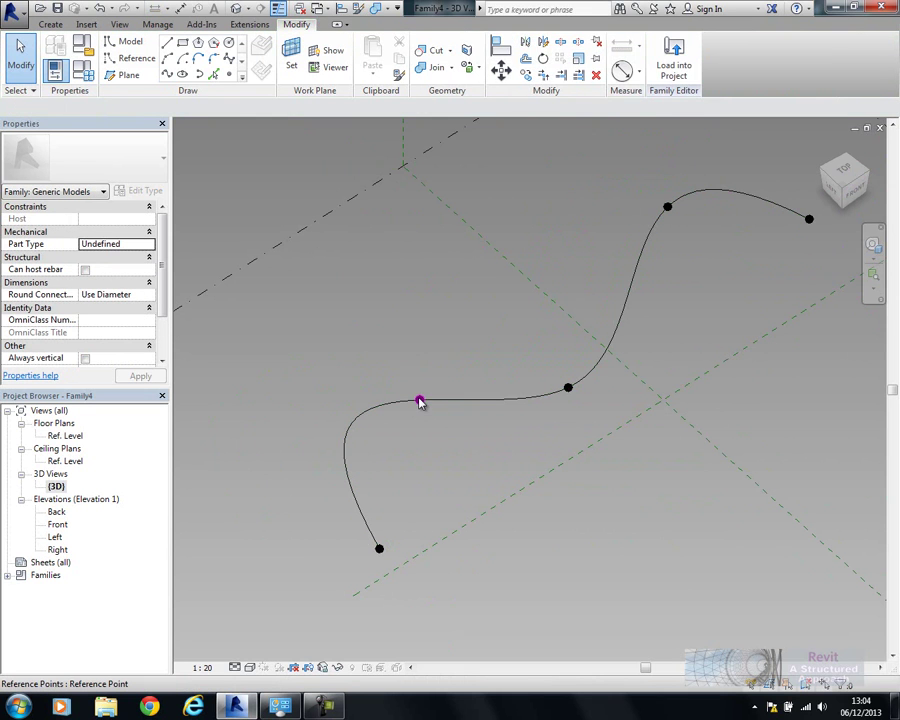
left_click_drag(419, 400, 474, 457)
left_click(668, 204)
left_click_drag(672, 208, 645, 207)
left_click(650, 450)
middle_click_drag(650, 455, 652, 419, "shift")
scroll(595, 549, "up", 1)
middle_click_drag(596, 548, 590, 514)
middle_click_drag(617, 397, 617, 447)
- Divide the spline path using a Fixed Distance layout with a distance of 900 mm
left_click(587, 340)
middle_click_drag(599, 370, 657, 426, "shift")
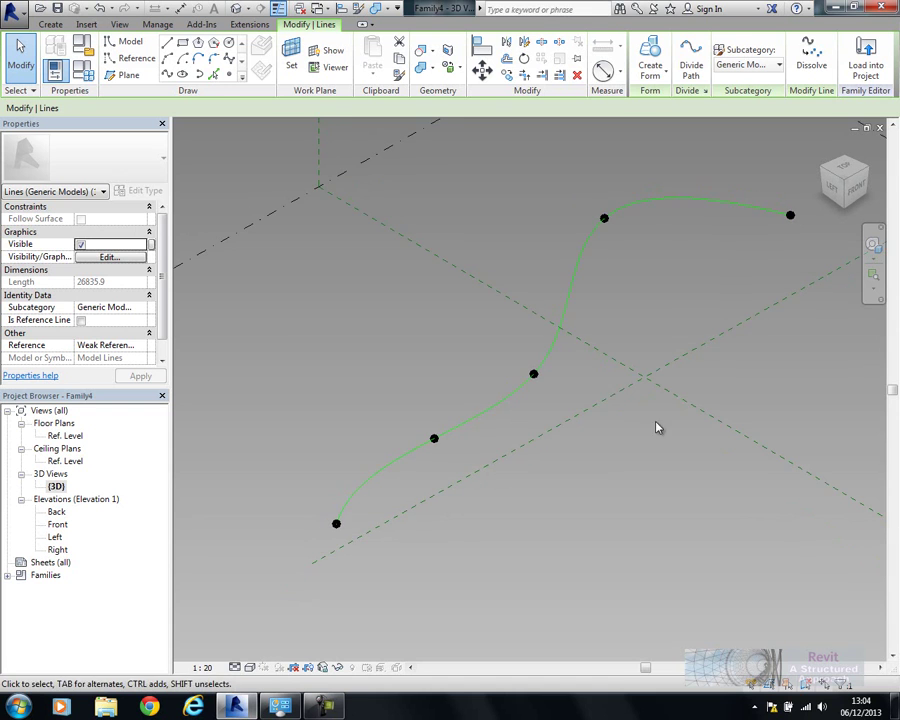
left_click(694, 75)
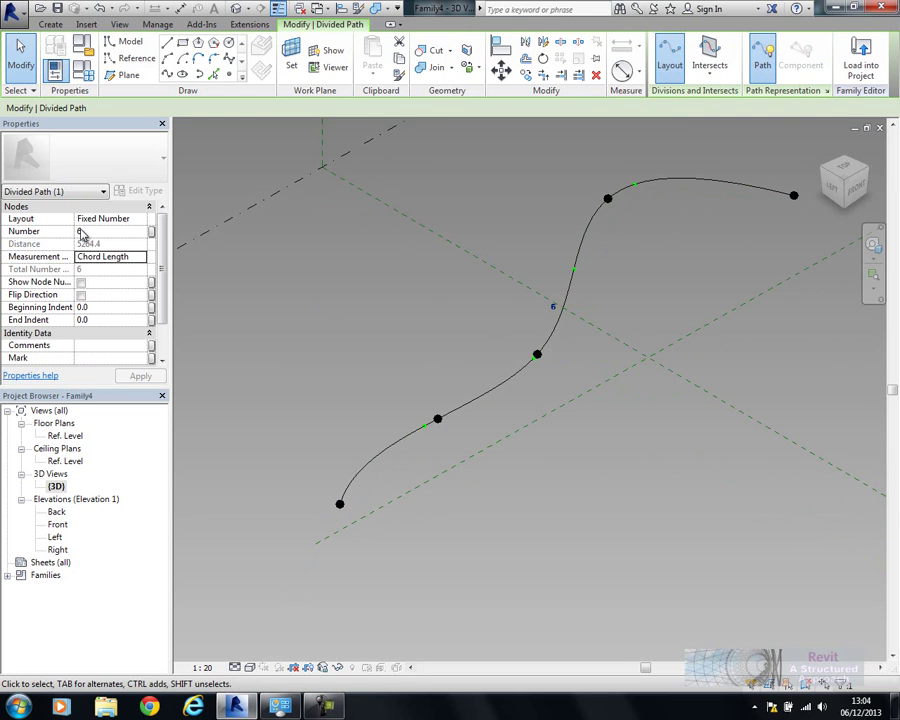
left_click(141, 219)
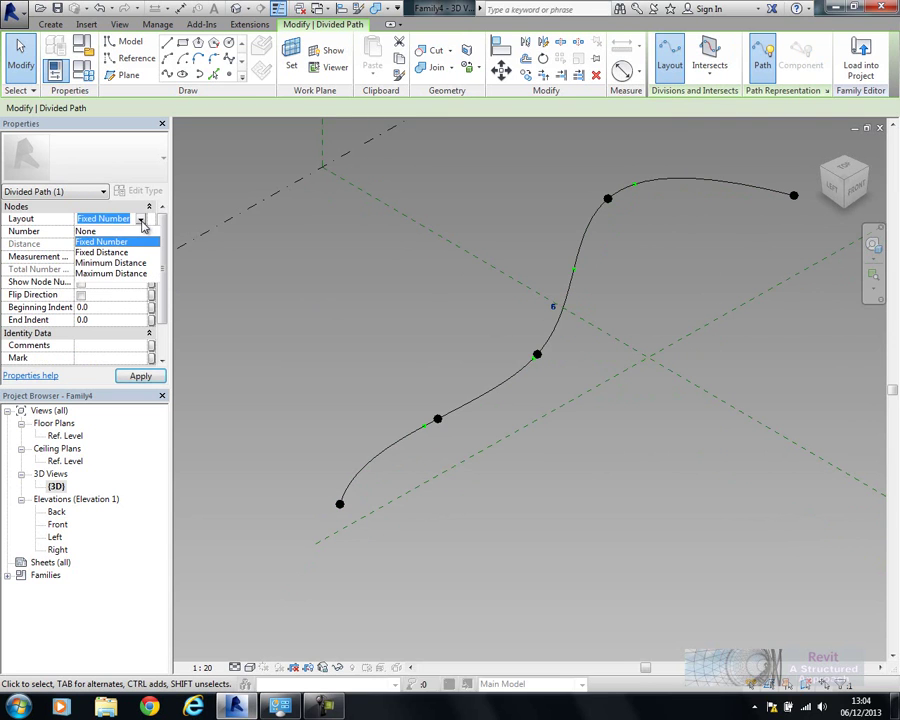
left_click(101, 252)
left_click(123, 245)
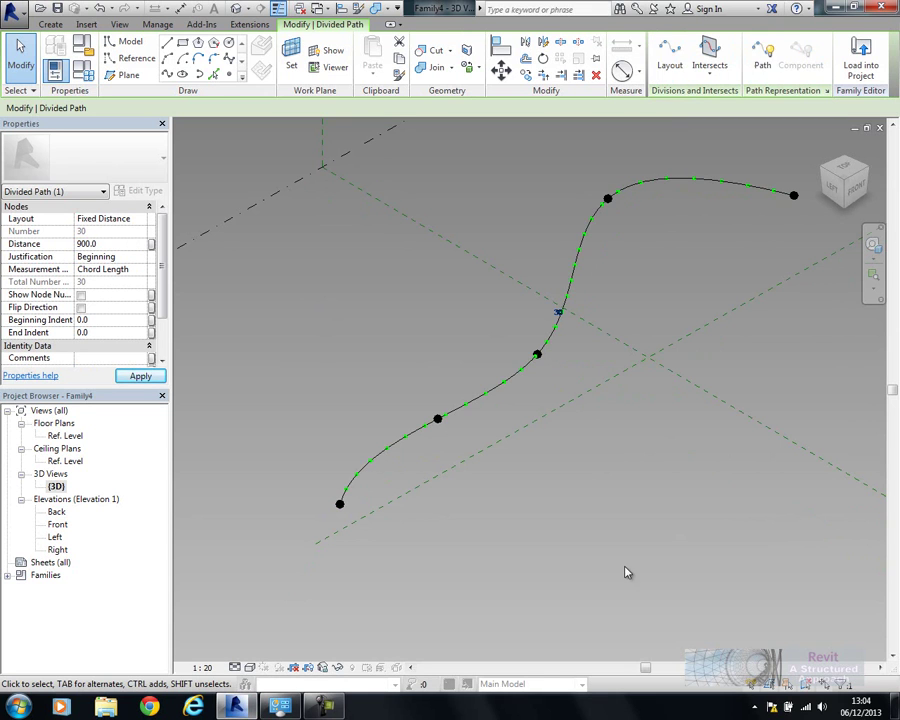
type("900")
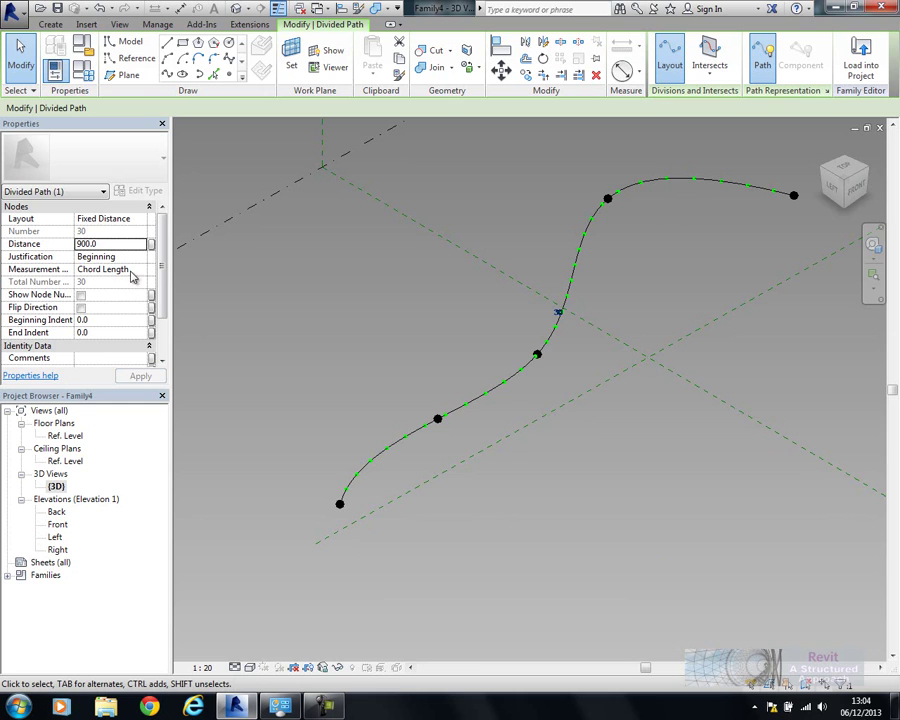
- Review the divided path's measurement type options and keep Chord Length
left_click(131, 270)
left_click(140, 271)
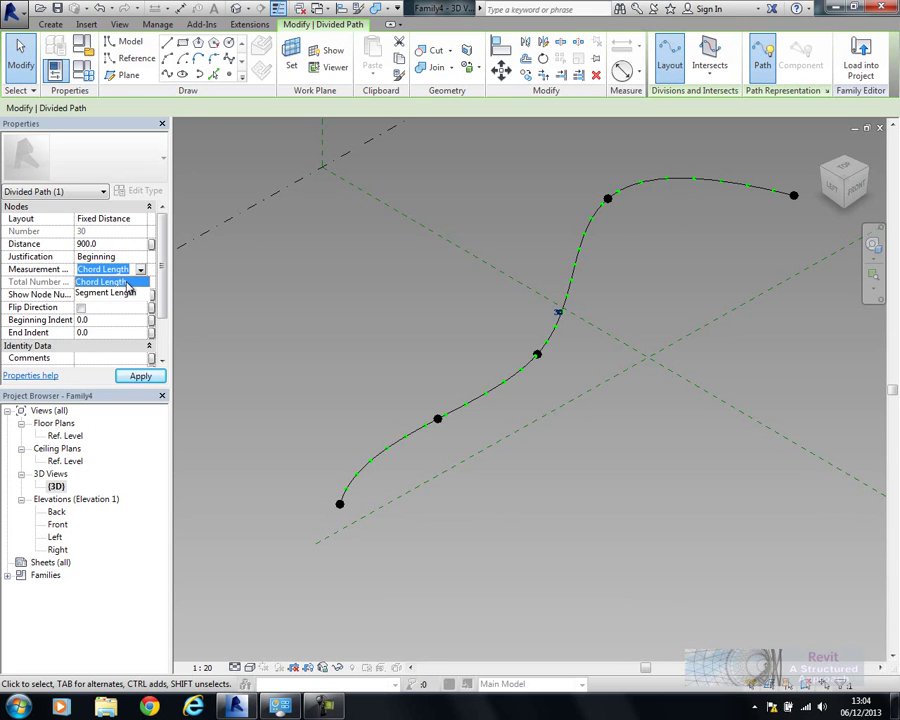
left_click(121, 275)
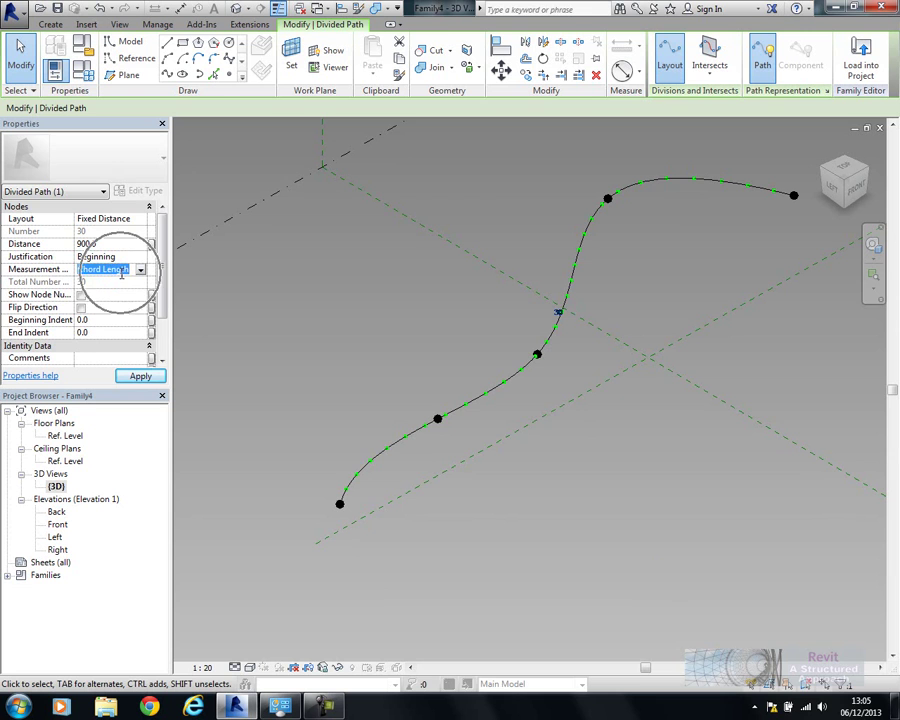
middle_click_drag(786, 471, 764, 489)
left_click(806, 409)
- Turn on the node numbers for the divided path
scroll(360, 450, "up", 4)
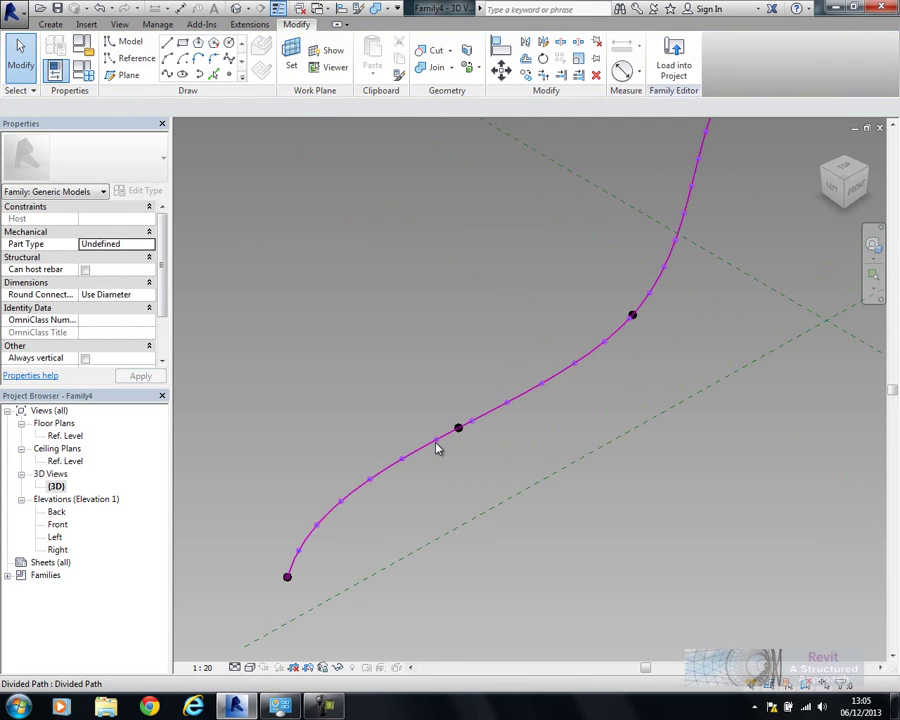
left_click(436, 448)
left_click(81, 296)
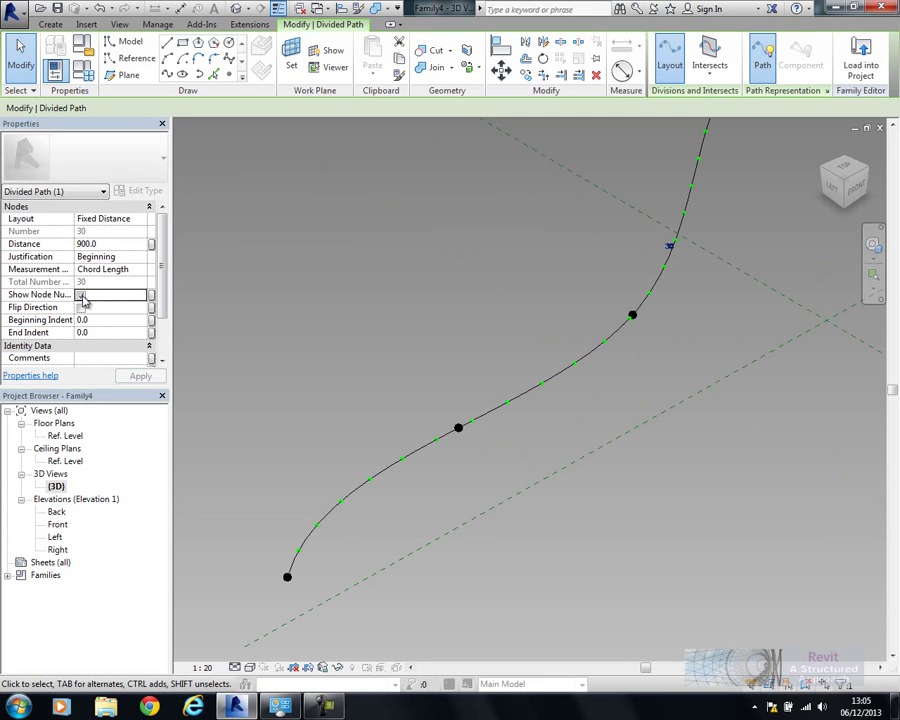
left_click(378, 307)
middle_click_drag(700, 236, 720, 400)
- Flip the direction of the divided path and flip it back
left_click(655, 333)
left_click(81, 307)
left_click(82, 308)
middle_click_drag(689, 337, 783, 261)
left_click(668, 409)
scroll(671, 411, "down", 2)
middle_click_drag(673, 412, 707, 418, "shift")
middle_click_drag(512, 541, 518, 412)
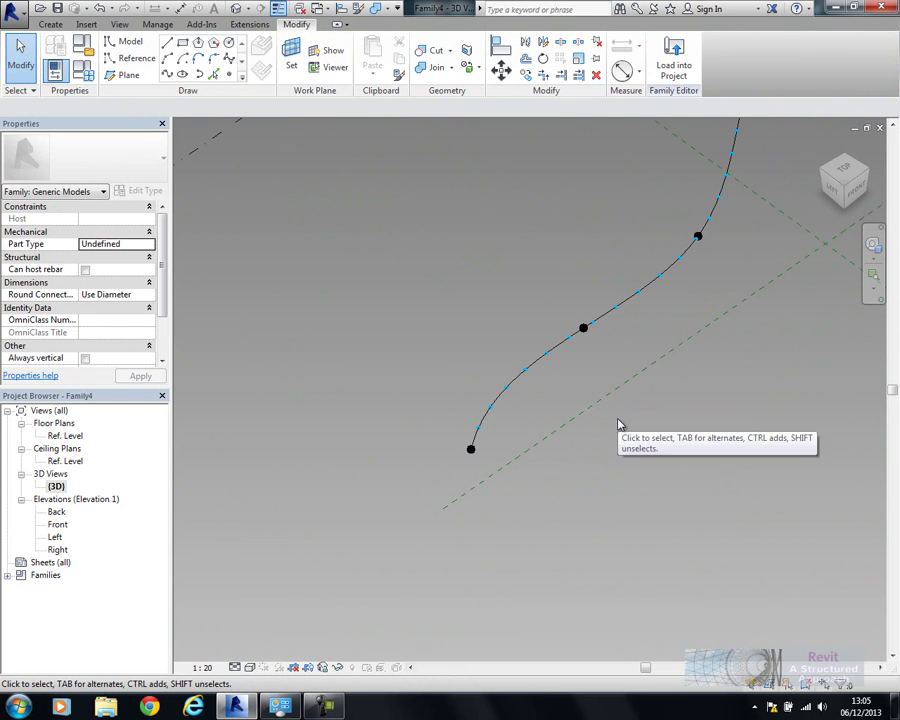
- Return to the Sheet Pile family and load it into Family4
left_click(629, 433)
key("ctrl+Tab")
key("ctrl+Tab")
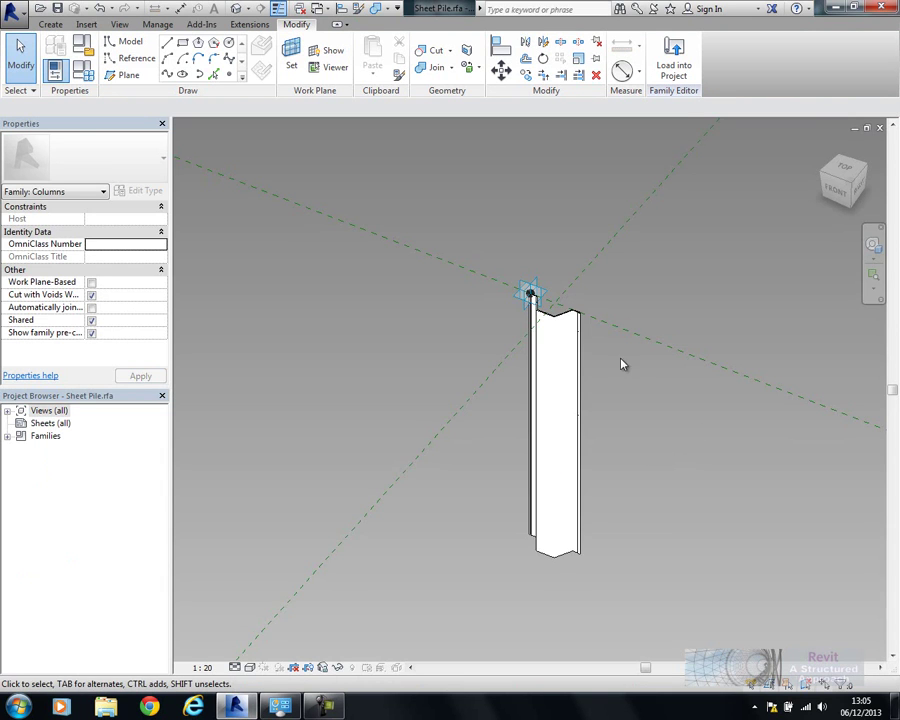
left_click(673, 62)
left_click(537, 273)
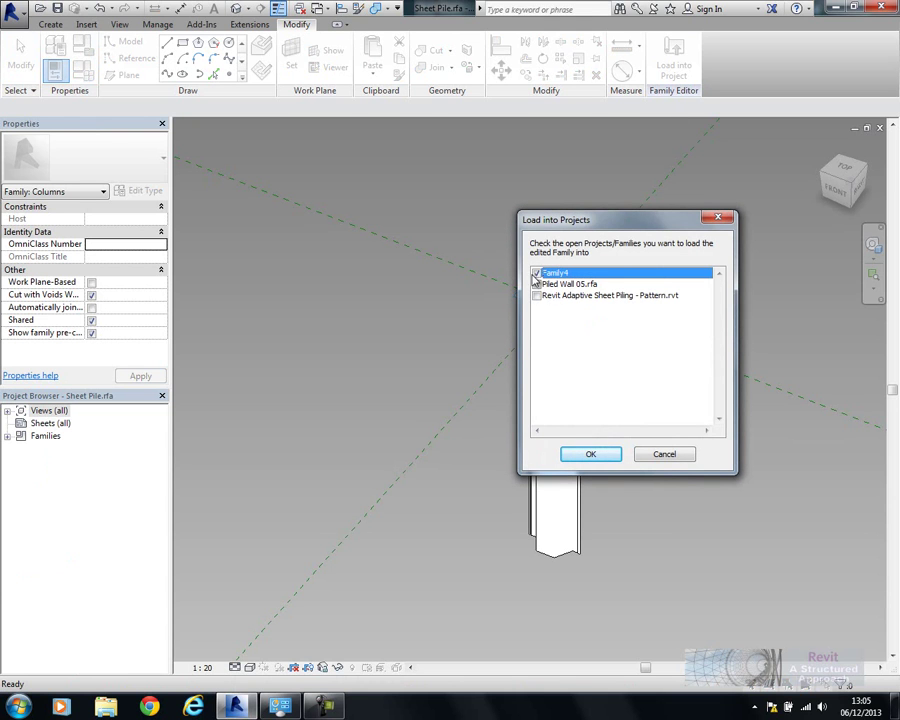
left_click(590, 455)
- Place one Sheet Pile component on the first node of the divided path in Family4's 3D view
double_click(55, 486)
key("Escape")
left_click(50, 24)
left_click(379, 55)
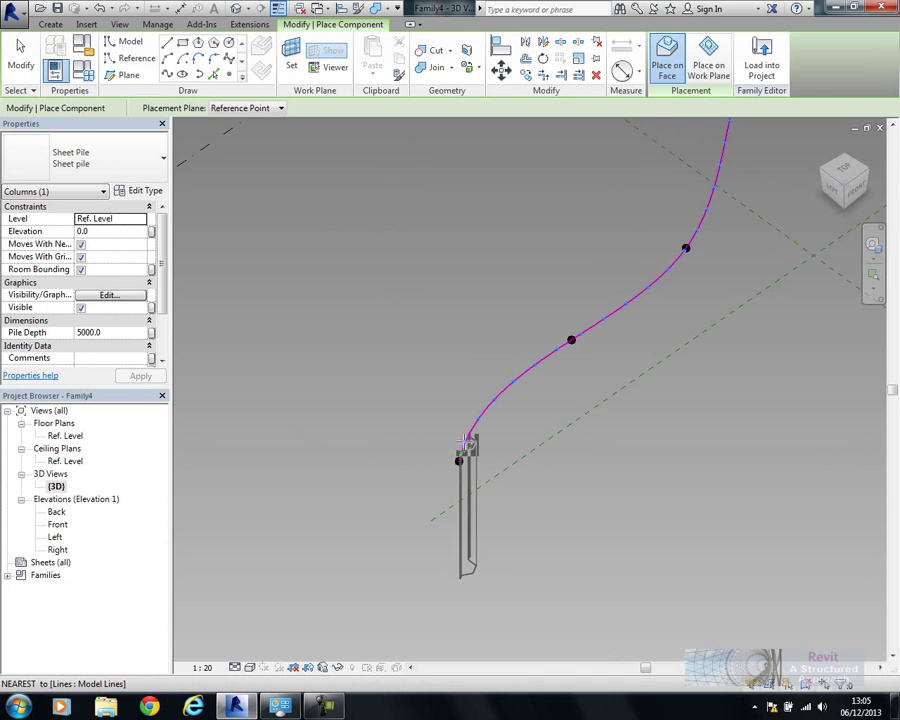
middle_click_drag(653, 366, 374, 587)
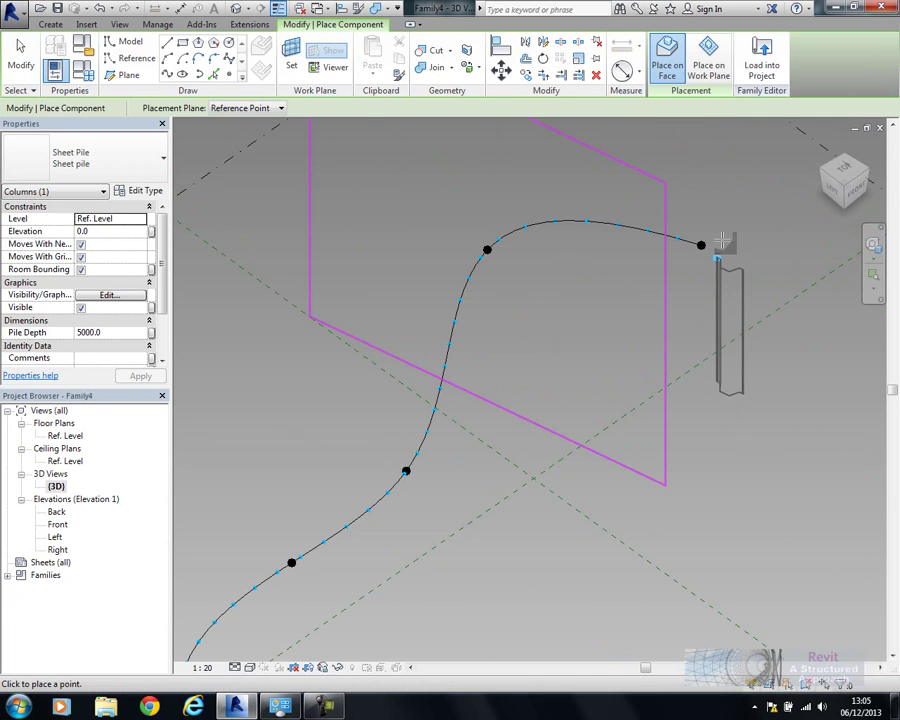
middle_click_drag(702, 246, 366, 524, "shift")
left_click(357, 556)
key("Escape")
middle_click_drag(394, 548, 430, 460)
scroll(413, 462, "up", 4)
left_click(422, 415)
mouse_move(422, 415)
middle_mouse_down("shift")
mouse_move(460, 512)
mouse_move(344, 408)
mouse_move(476, 442)
mouse_move(466, 450)
mouse_move(453, 418)
mouse_move(544, 432)
mouse_move(476, 418)
mouse_move(422, 424)
middle_mouse_up("shift")
key("Escape")
- Repeat the placed sheet pile along the whole divided path
left_click(450, 424)
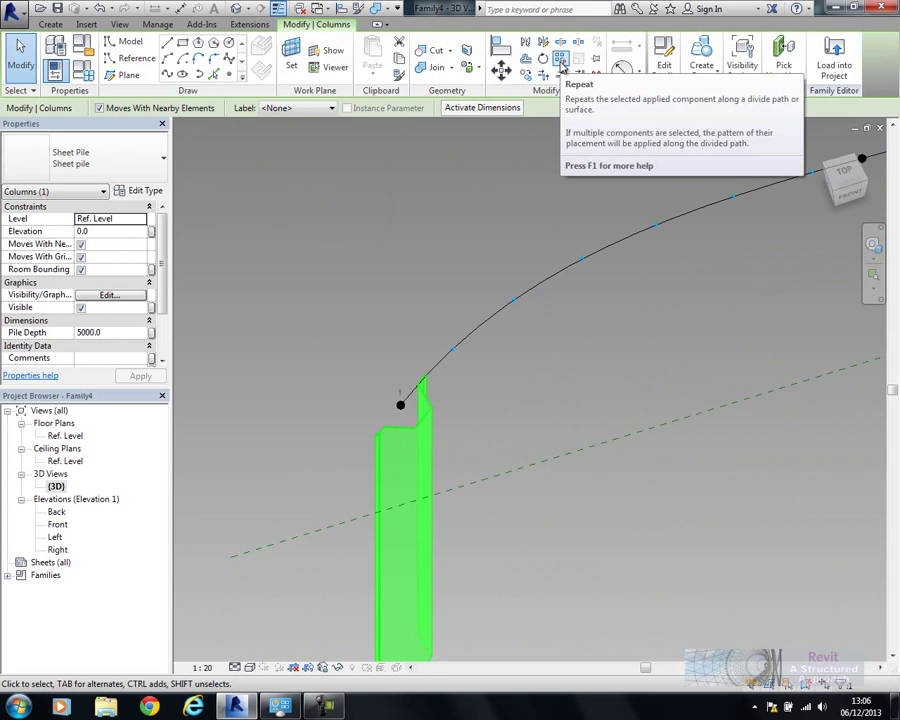
left_click(562, 65)
scroll(731, 553, "down", 1)
middle_click_drag(786, 474, 447, 485)
left_click(623, 434)
middle_click_drag(623, 434, 713, 440, "shift")
scroll(747, 440, "down", 1)
- Move the spline's far end point backwards in plan to reshape the end of the pile wall
left_click(745, 328)
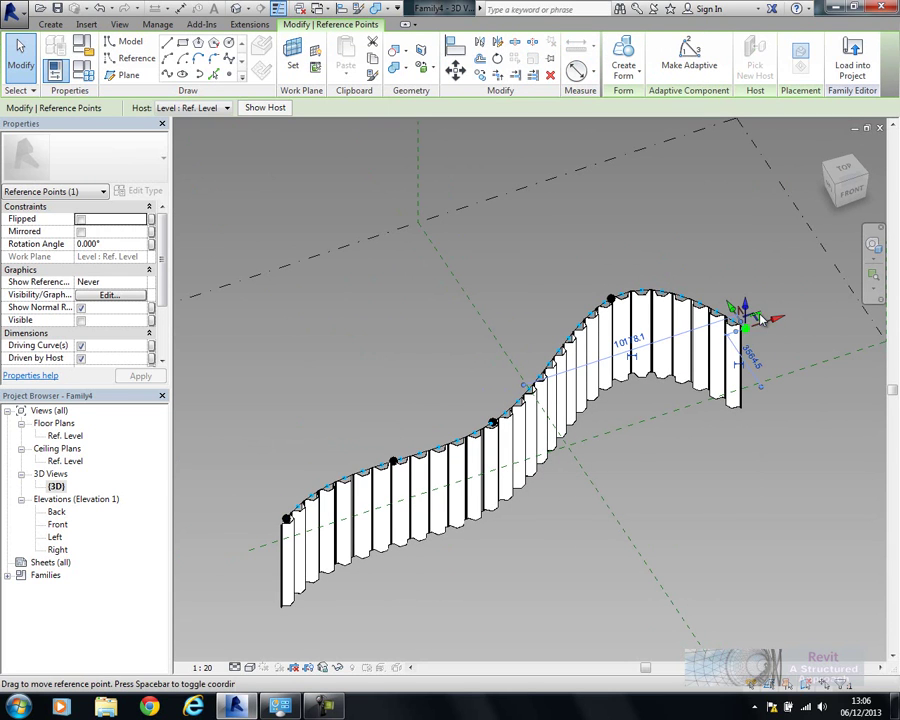
left_click_drag(738, 314, 728, 267)
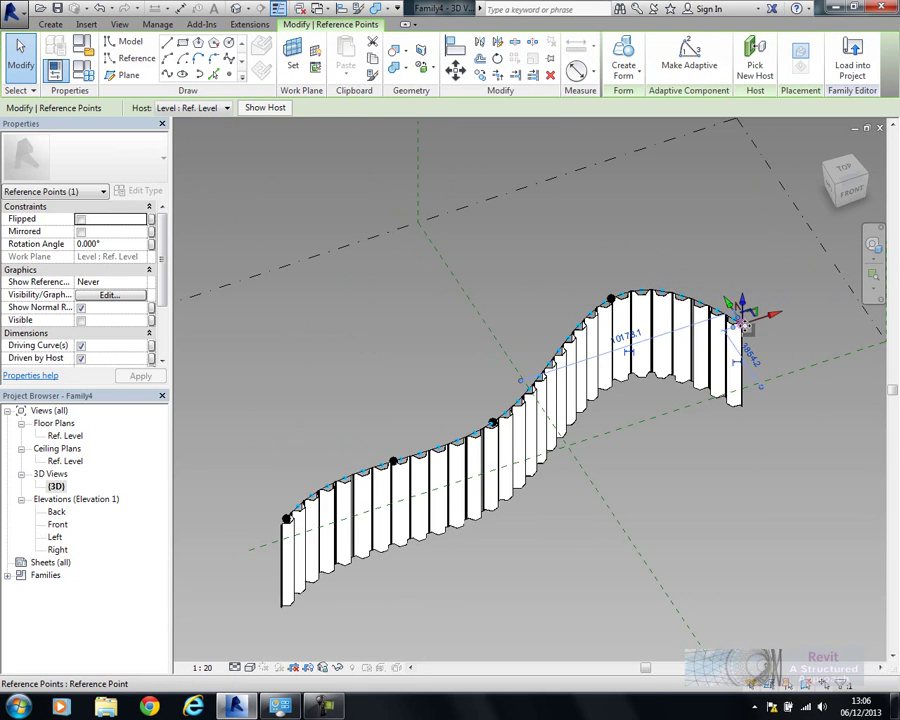
left_click_drag(745, 323, 750, 272)
left_click_drag(728, 318, 712, 283)
key("Escape")
- Move the spline's fourth point to adjust the wall's curve and inspect the joints between the piles
left_click(612, 300)
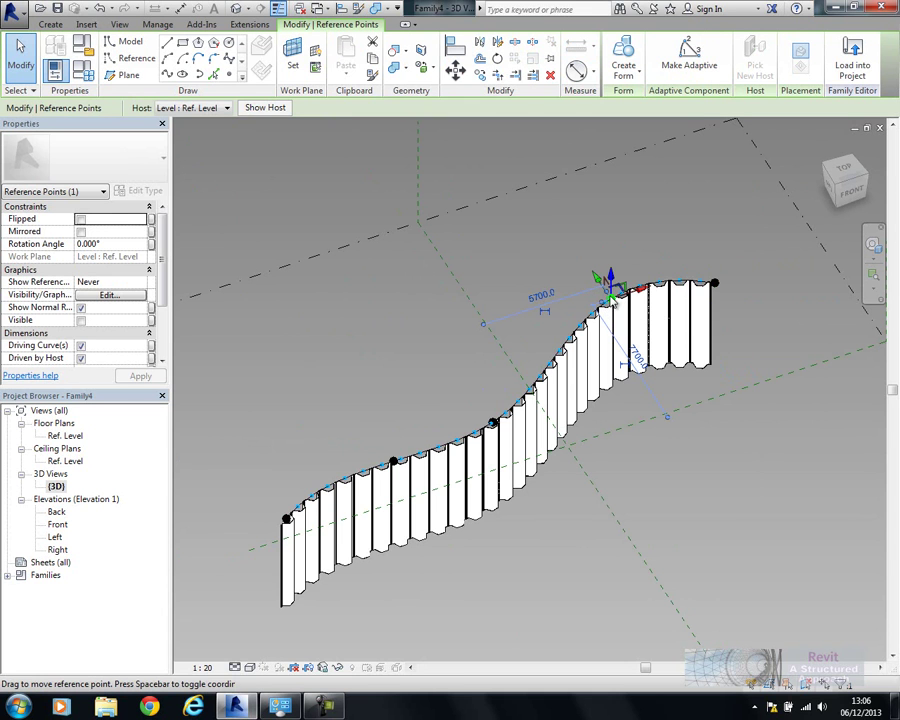
left_click_drag(598, 279, 572, 246)
middle_click_drag(693, 528, 752, 458, "shift")
scroll(511, 258, "up", 3)
left_click_drag(622, 234, 690, 300)
scroll(777, 488, "down", 2)
left_click(803, 557)
middle_click_drag(803, 555, 735, 495)
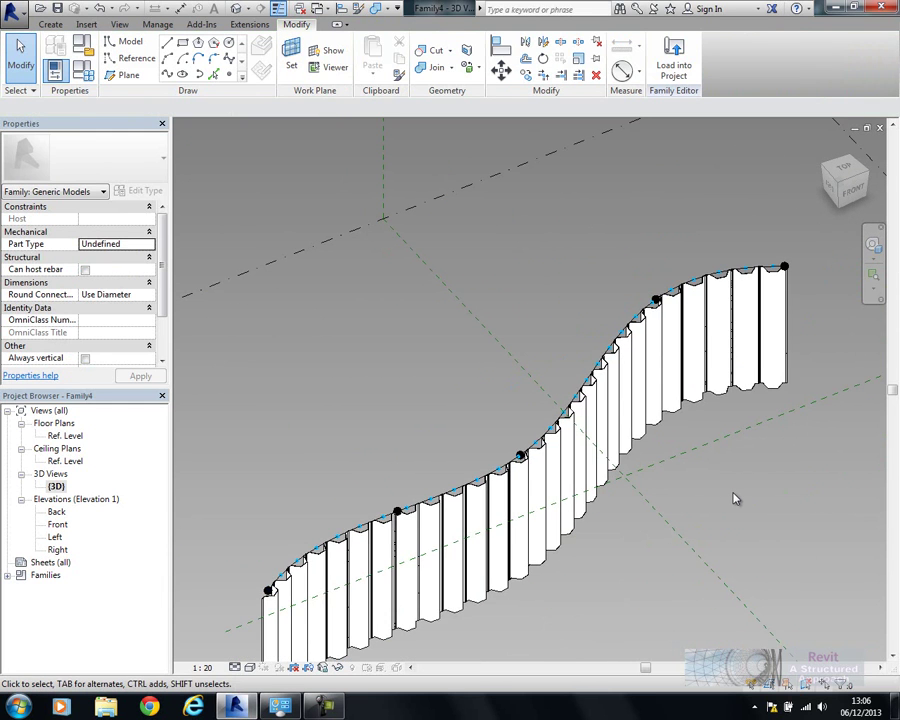
scroll(543, 441, "up", 3)
scroll(572, 426, "up", 3)
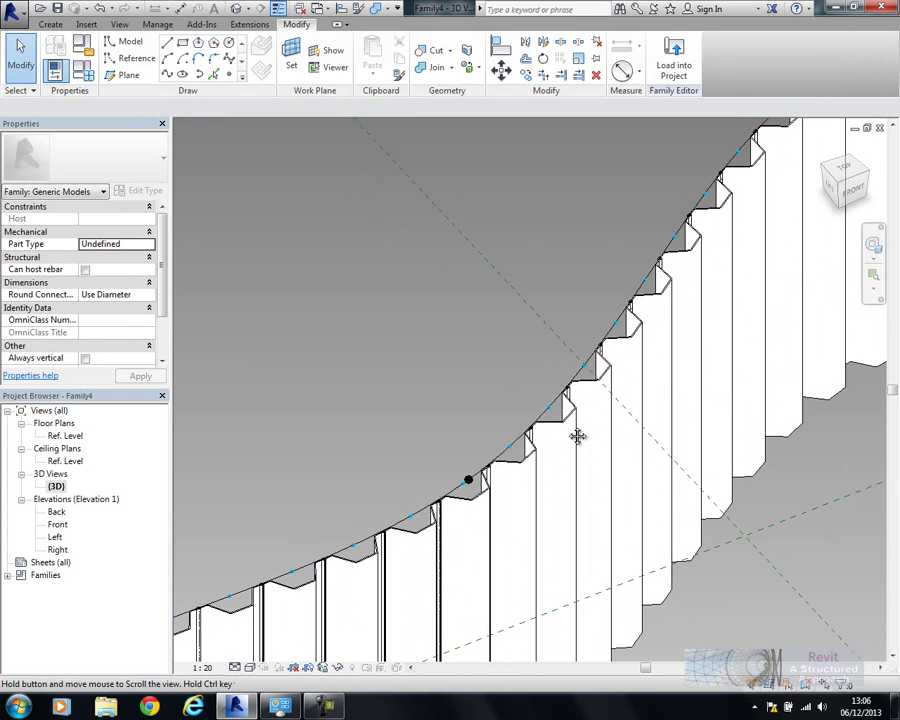